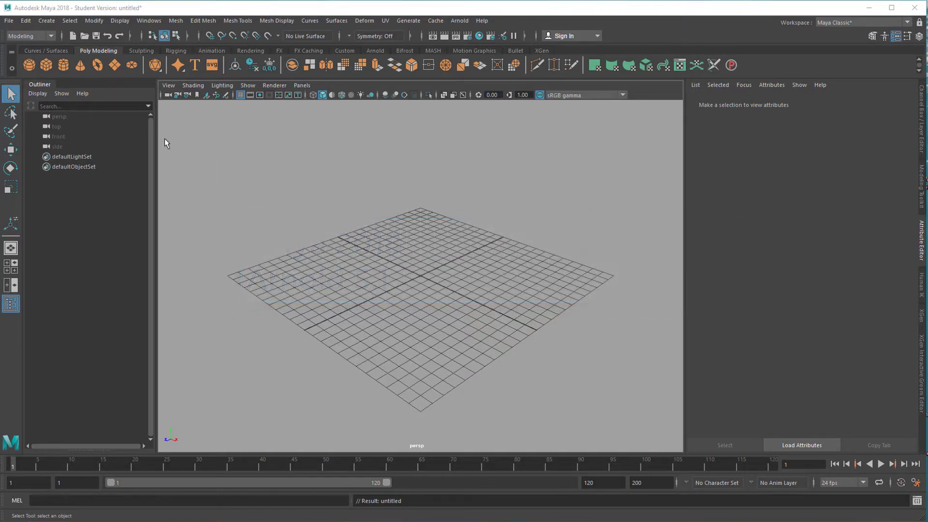
Create a polygon cube at the grid's centre and scale it up uniformly until it covers most of the grid.
click(46, 64)
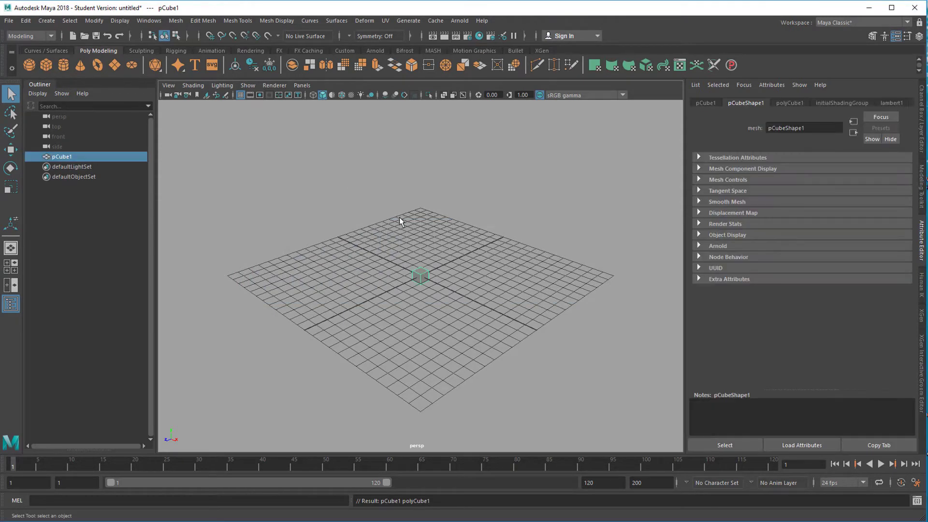
key(r)
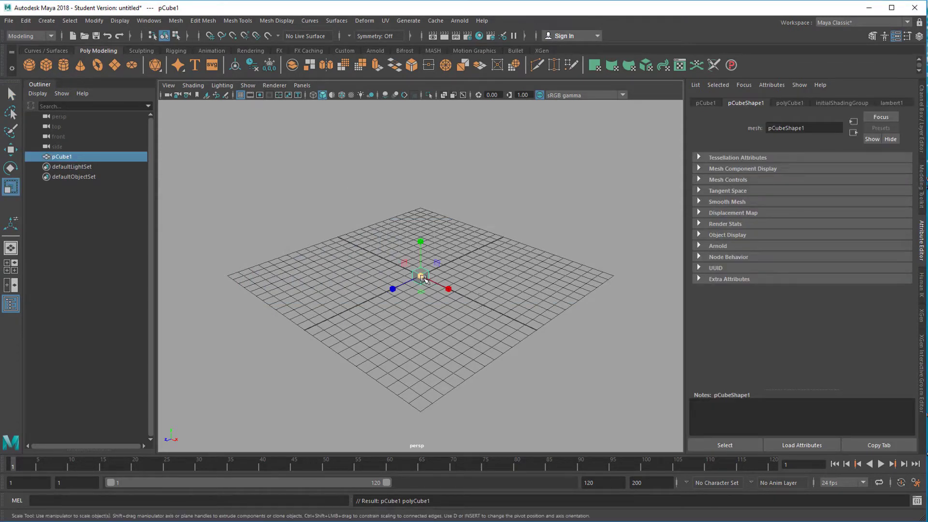
drag(423, 279, 462, 264)
right_drag(481, 261, 476, 271)
Delete the cube's top face and its two front side faces, leaving a floor and two walls.
click(386, 302)
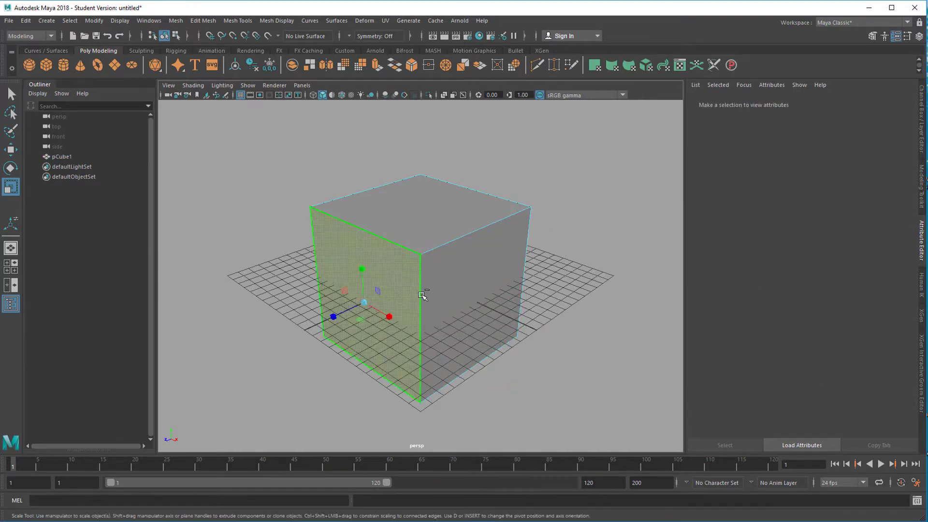
shift+click(432, 258)
shift+click(436, 213)
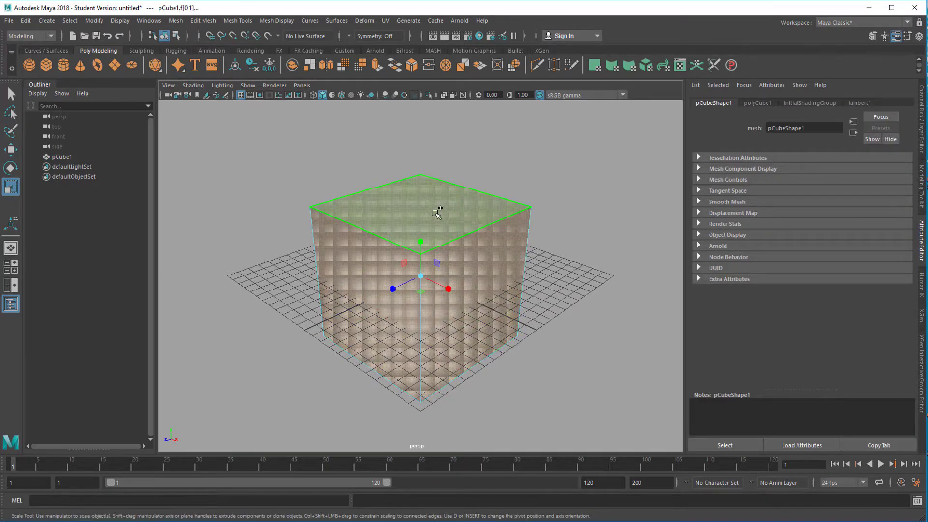
key(Delete)
Reverse the normals of the open cube so its faces point inward.
right_drag(452, 222, 483, 201)
alt+drag(483, 201, 488, 275)
click(282, 21)
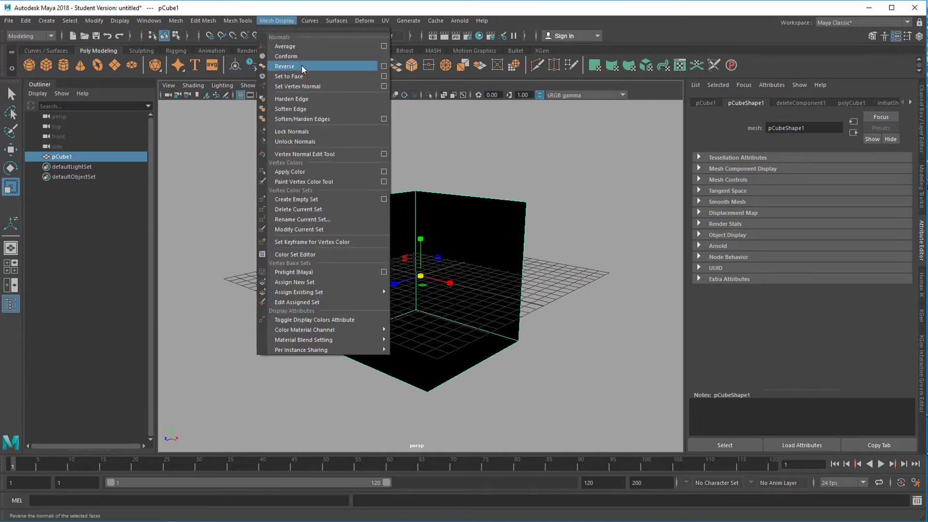
click(300, 66)
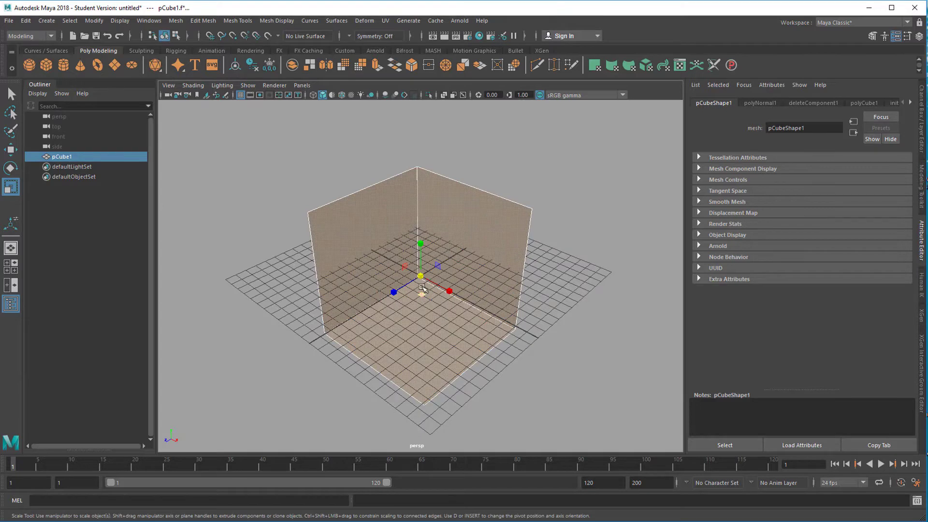
Scale the open cube up into a large room and raise it until its floor is near the grid.
drag(422, 277, 440, 336)
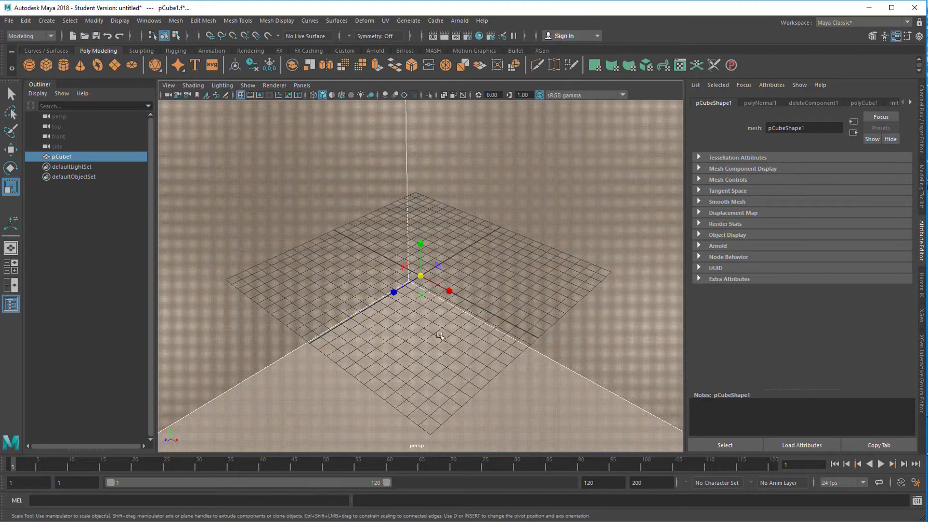
key(w)
drag(421, 249, 428, 40)
scroll(437, 347, down, 7)
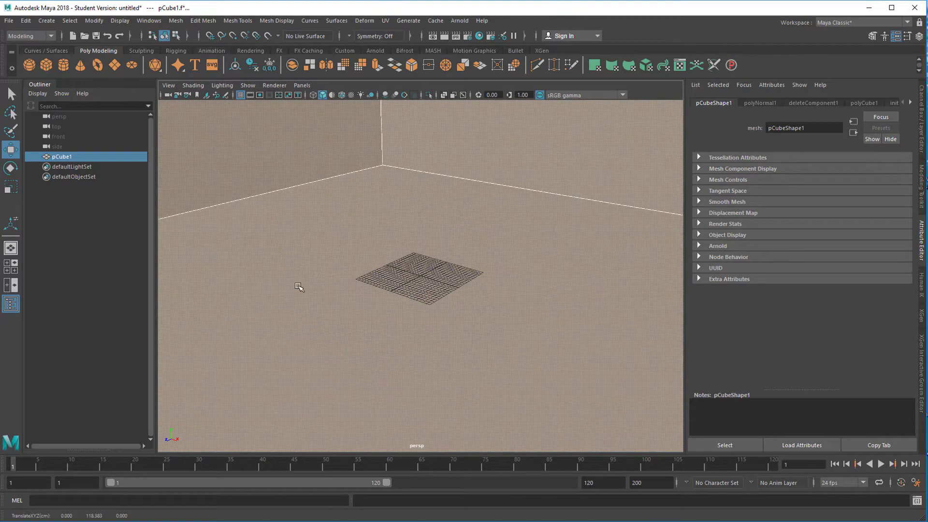
Add a ready-made cat model to the room from the Content Browser.
click(148, 20)
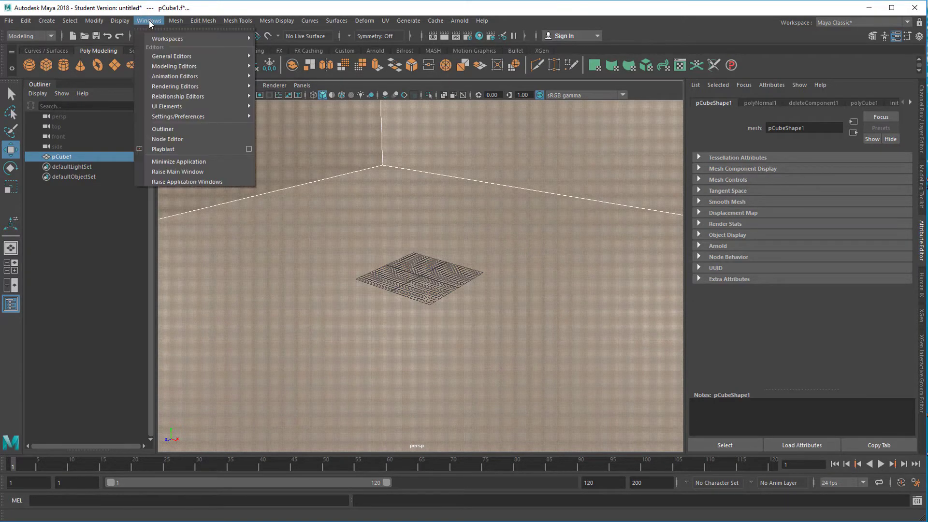
mouse_move(172, 56)
click(290, 86)
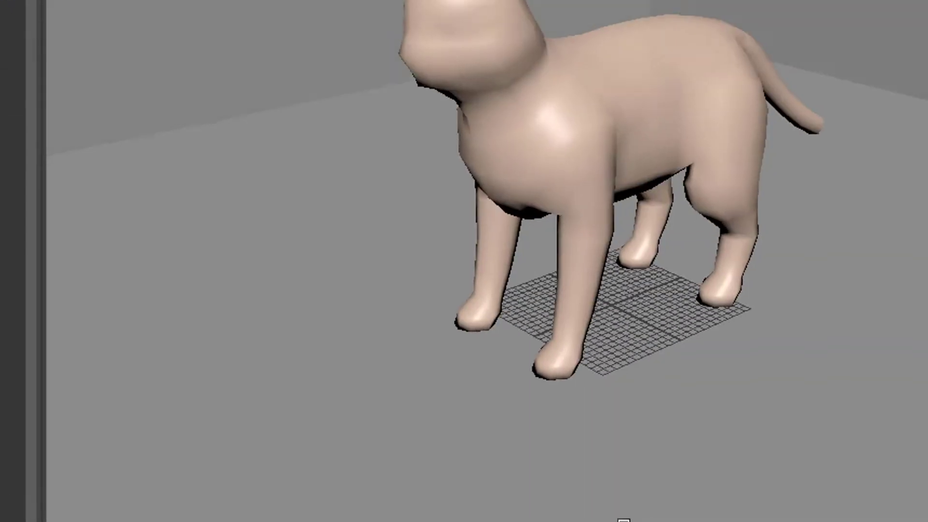
Hide the viewport grid and frame the cat in a three-quarter front view.
alt+drag(624, 521, 612, 385)
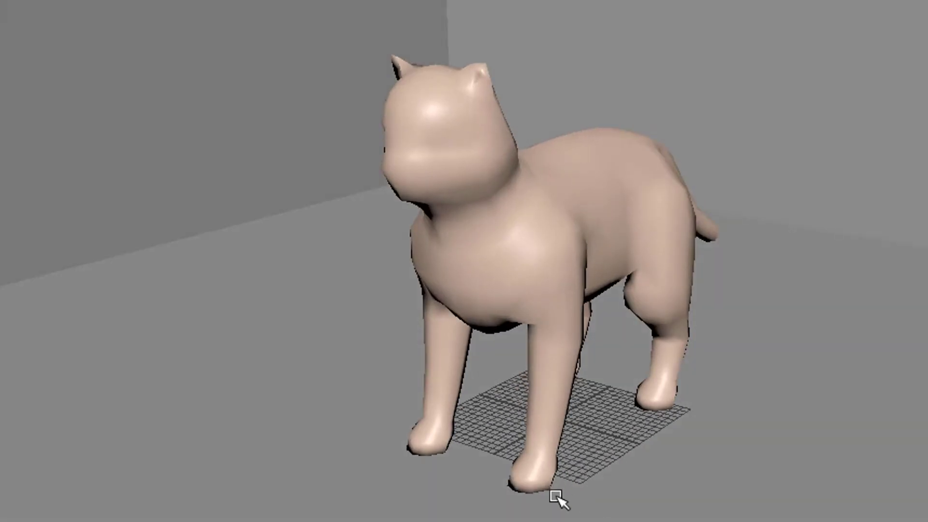
click(175, 4)
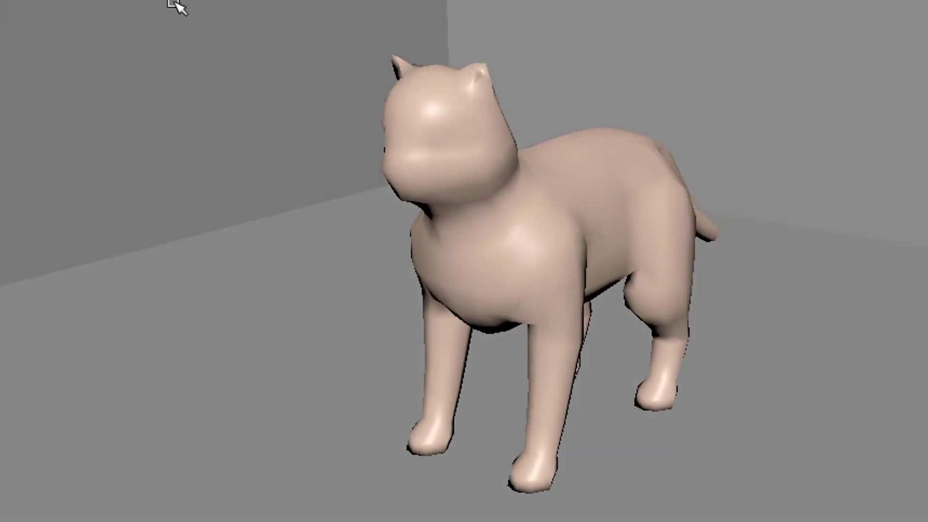
alt+drag(572, 421, 662, 381)
alt+right_drag(662, 382, 617, 379)
alt+middle_drag(618, 379, 601, 423)
alt+right_drag(489, 457, 685, 465)
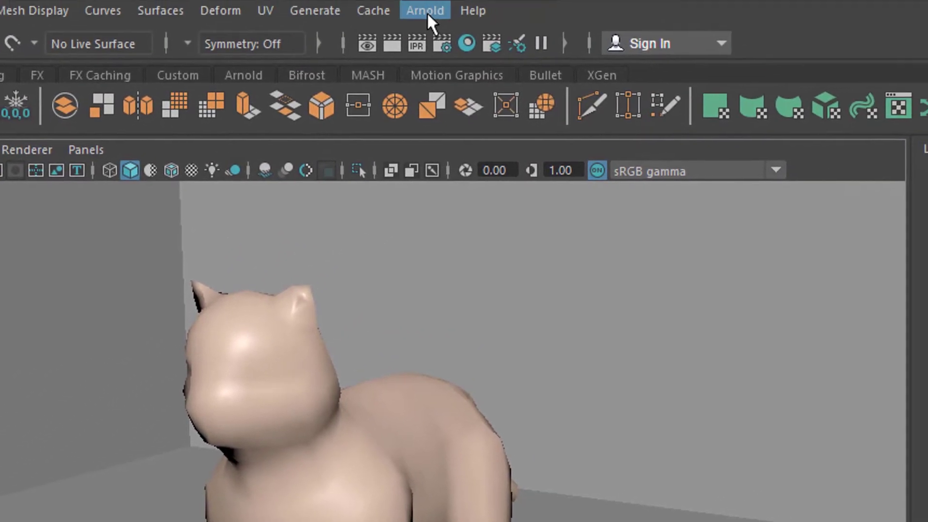
Create an Arnold area light and scale it up uniformly to a large size.
click(428, 13)
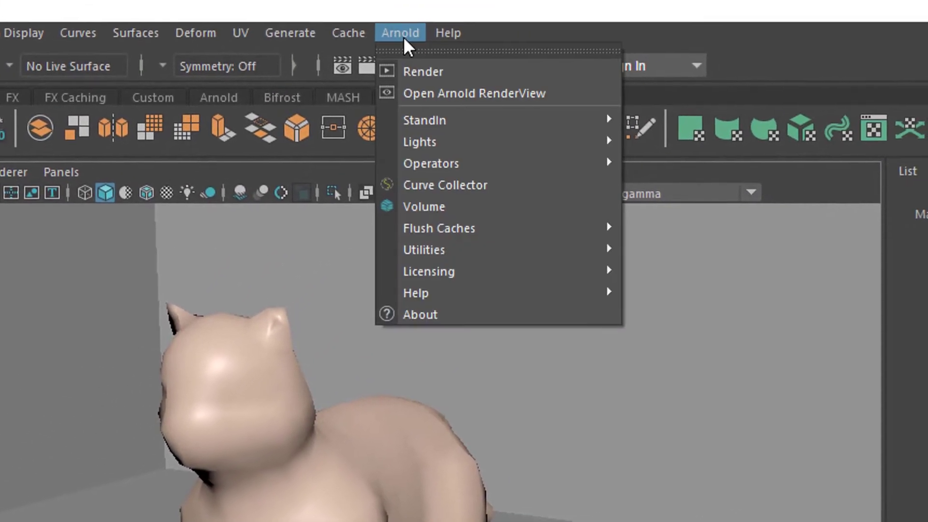
mouse_move(435, 151)
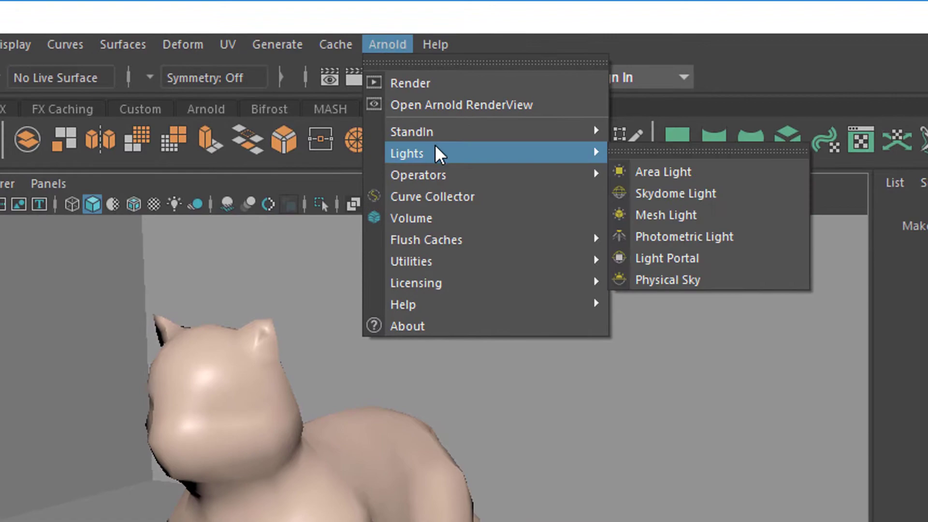
click(648, 174)
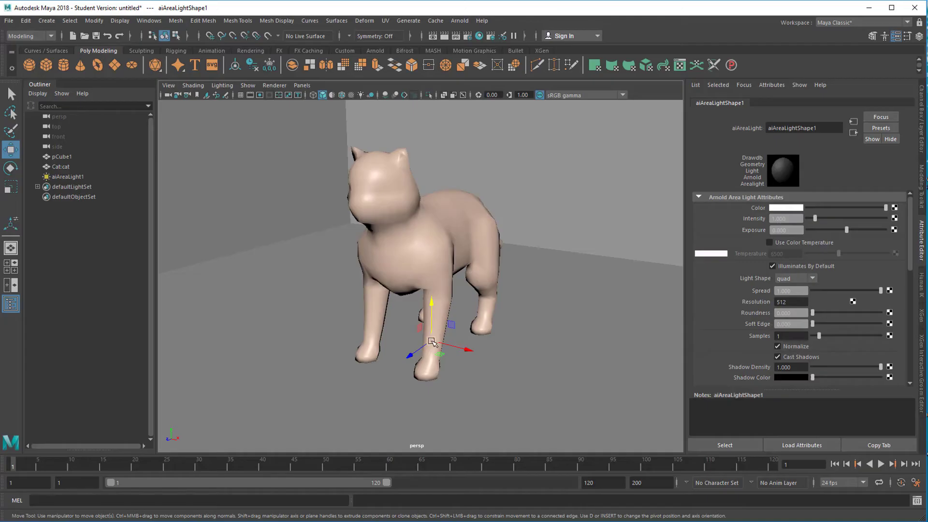
key(e)
key(r)
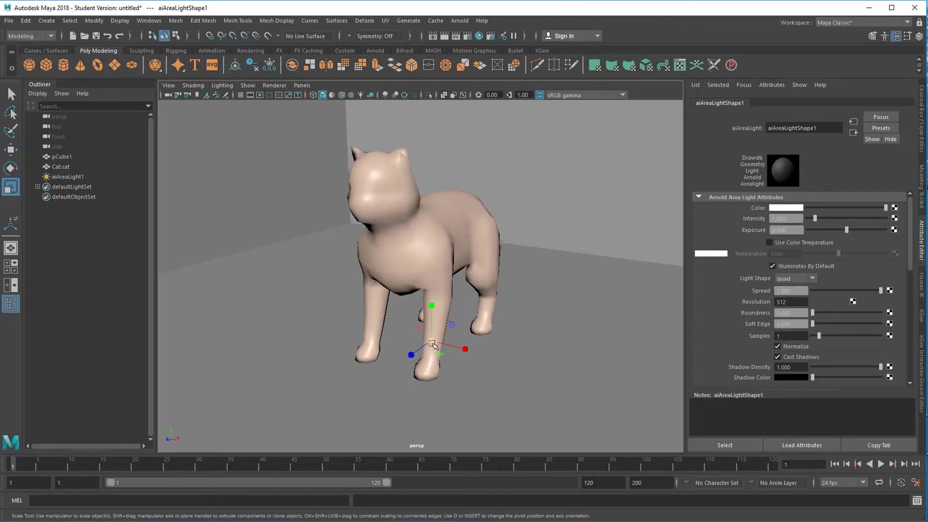
drag(432, 344, 511, 347)
Move the area light out in front of the cat, raise it above the floor and tilt it toward the cat.
key(q)
key(w)
drag(409, 358, 232, 460)
scroll(483, 340, down, 7)
alt+drag(486, 342, 406, 341)
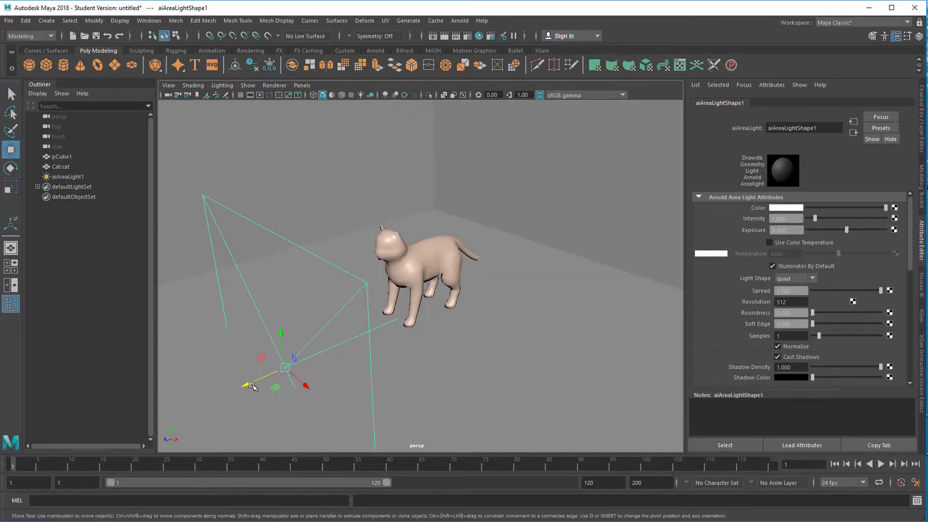
drag(251, 385, 229, 395)
drag(252, 346, 248, 234)
key(e)
key(r)
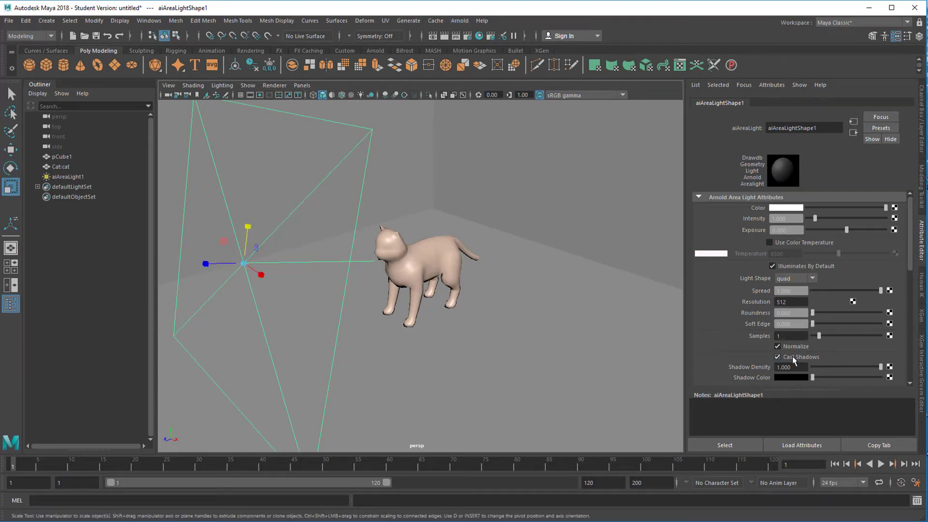
Turn off Normalize for the area light and increase its intensity.
click(777, 347)
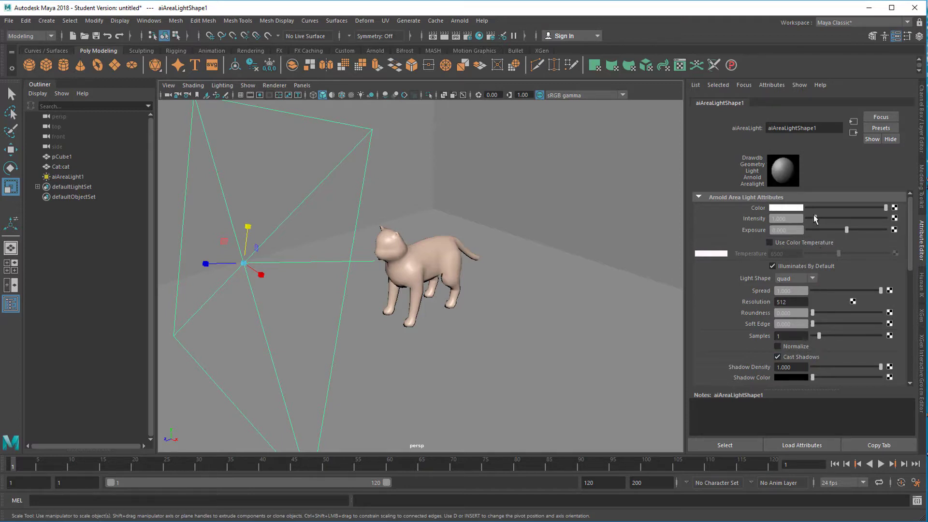
drag(816, 221, 827, 222)
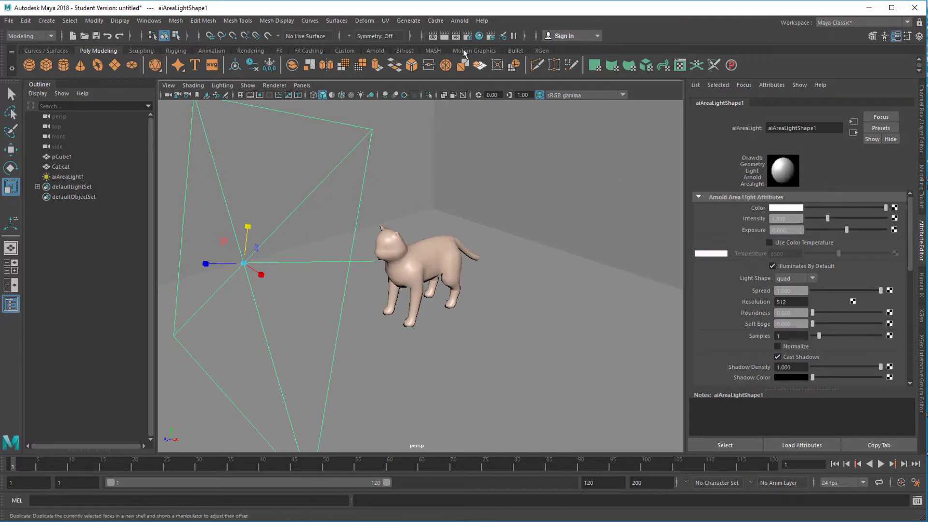
Render the lit scene in the Arnold RenderView to check the lighting, and close the render window.
click(459, 21)
click(471, 39)
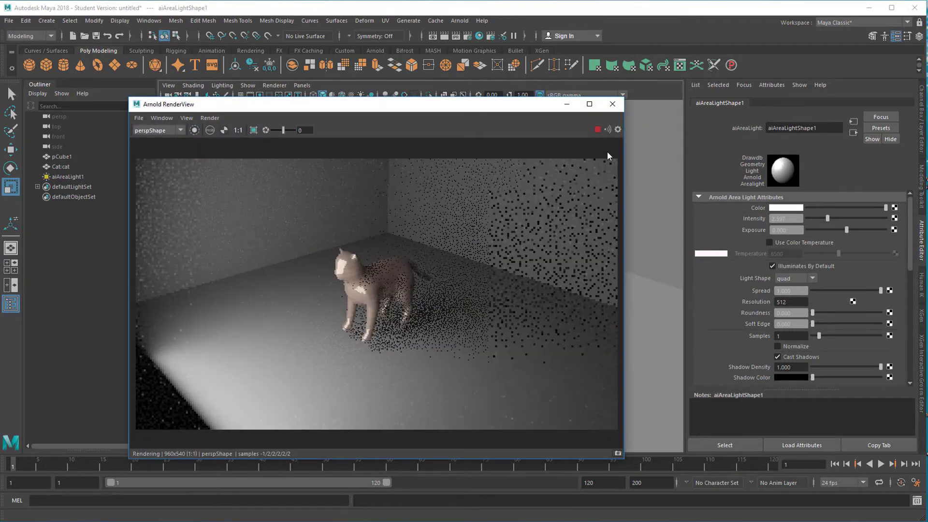
click(613, 107)
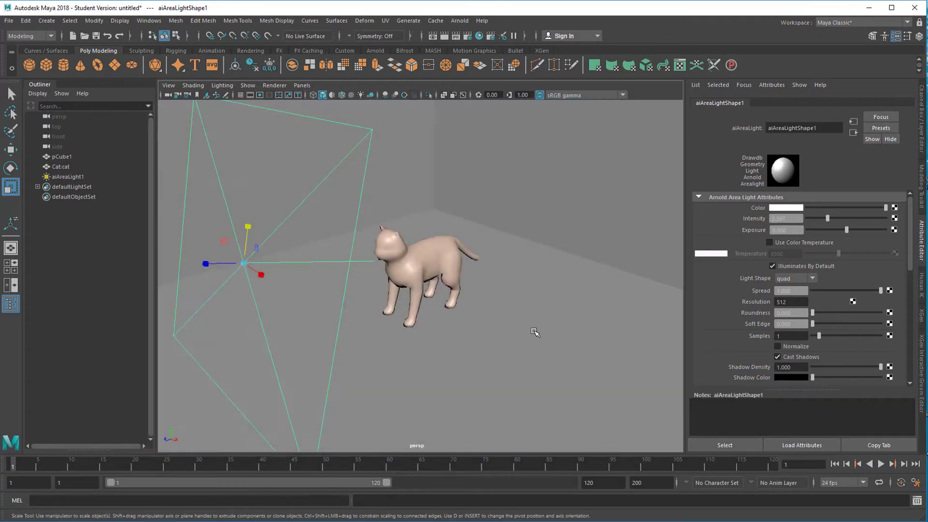
Raise the room slightly so its floor meets the cat's feet.
click(535, 332)
key(w)
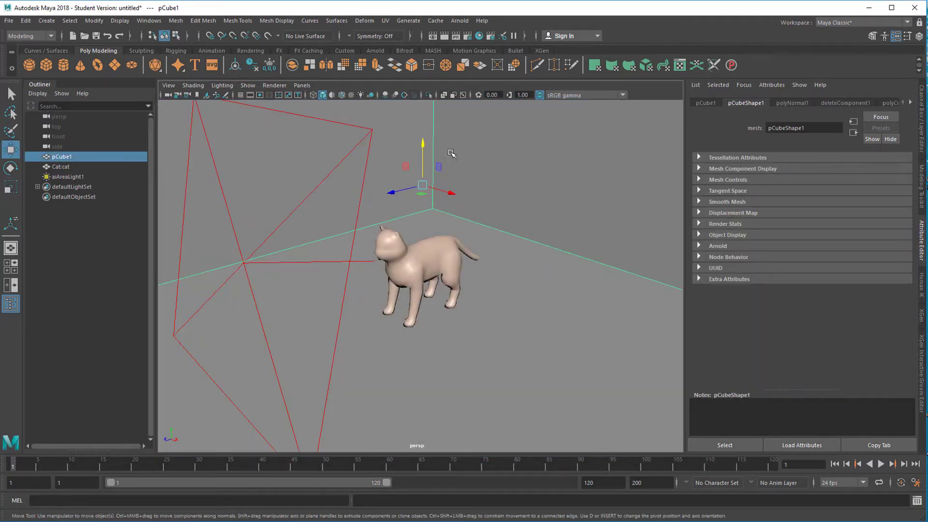
drag(427, 147, 430, 134)
scroll(455, 269, up, 5)
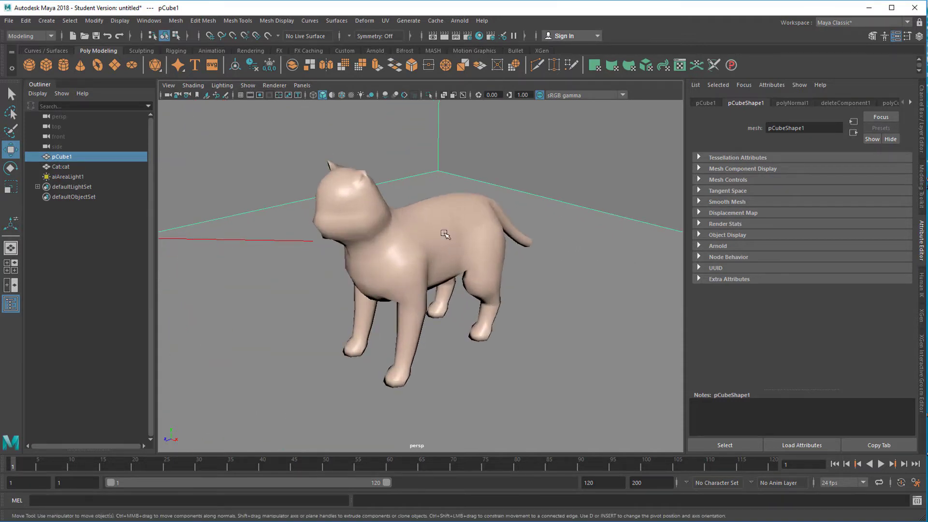
Select the cat and open the attributes of its blinn material.
click(445, 234)
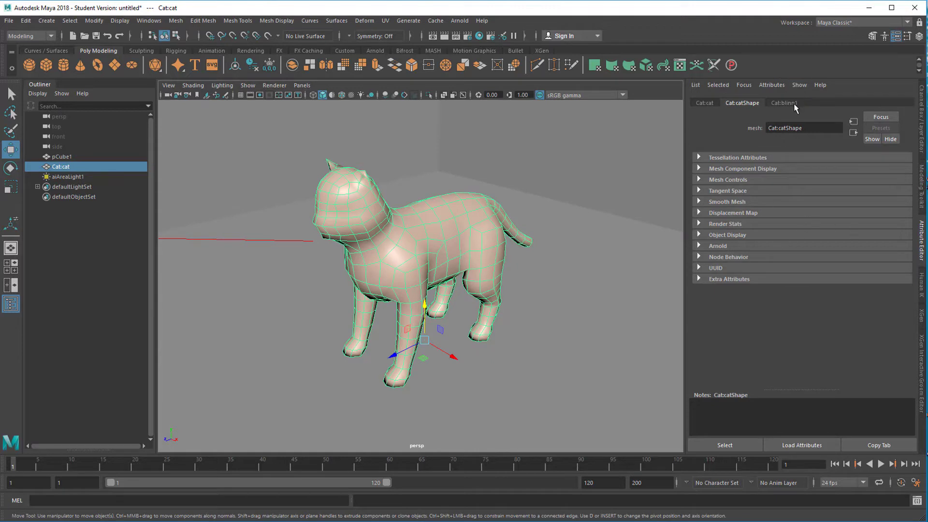
click(787, 104)
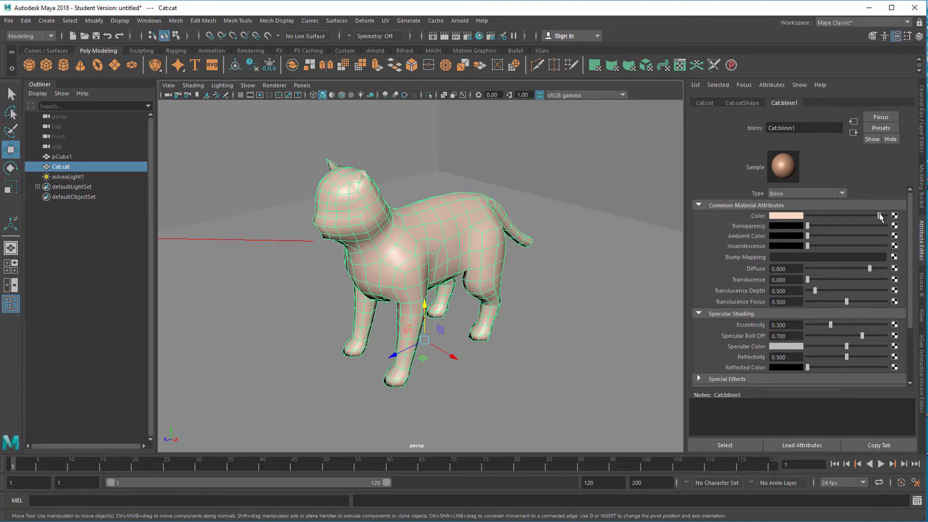
Set the colour of the cat's blinn material to a medium blue.
click(785, 216)
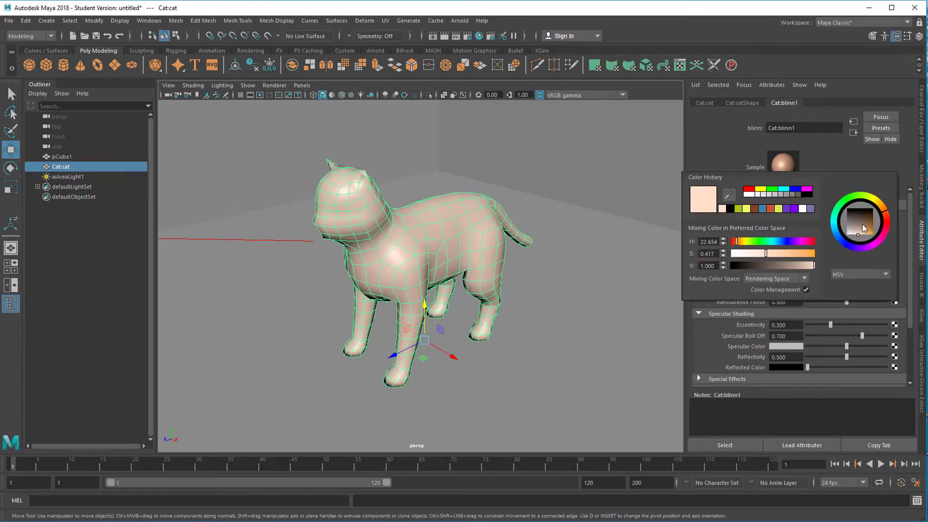
click(837, 231)
click(871, 229)
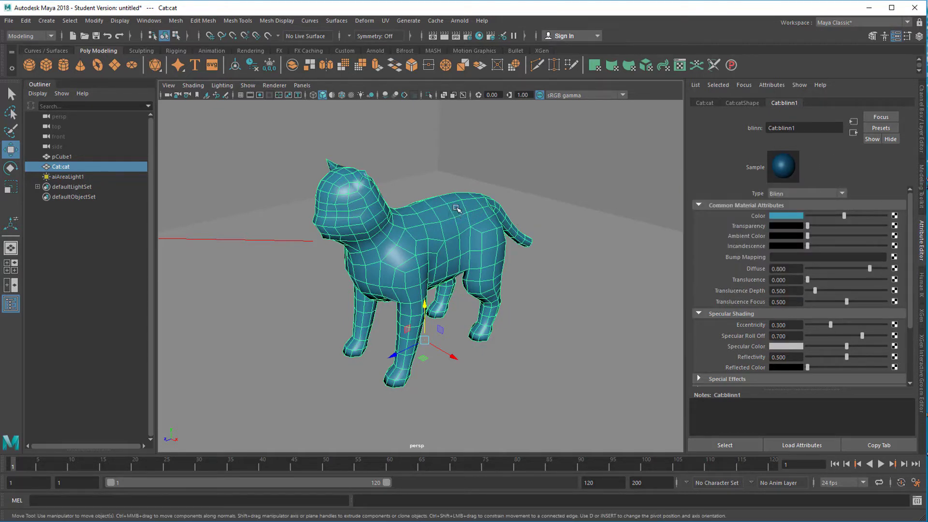
Change the cat's material type to Ai Toon and render the scene in the Arnold RenderView.
right_drag(458, 208, 301, 411)
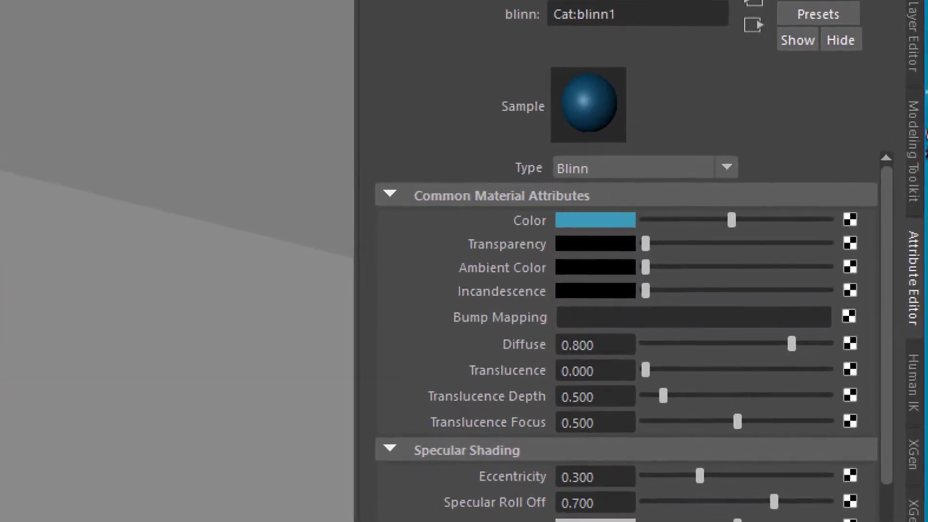
click(712, 164)
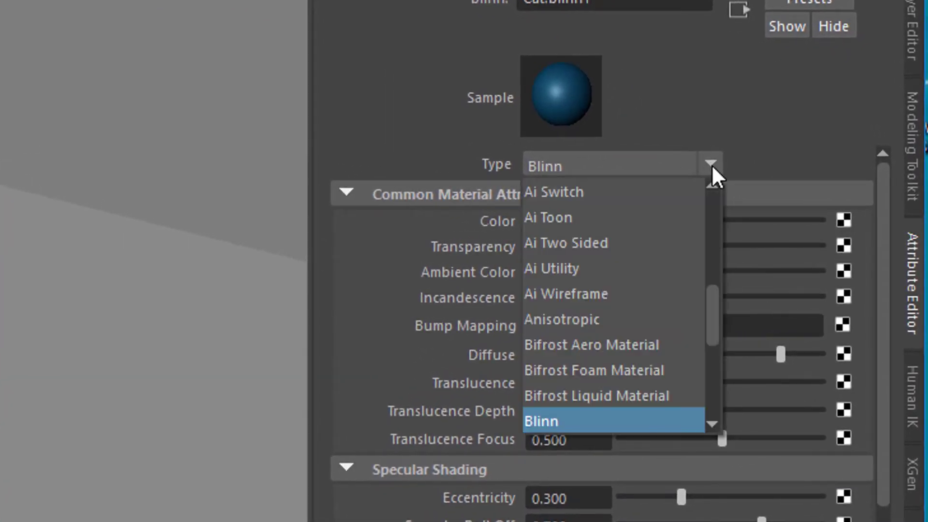
click(611, 217)
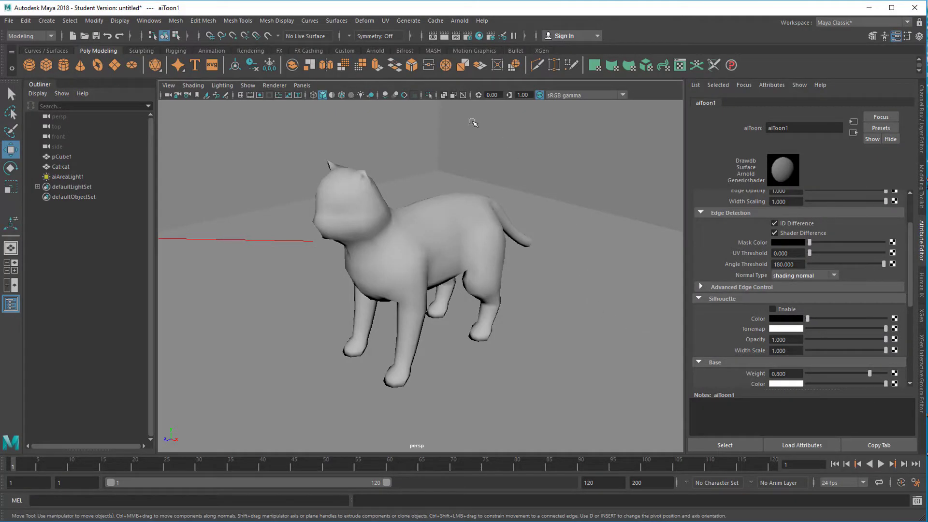
click(457, 20)
click(476, 38)
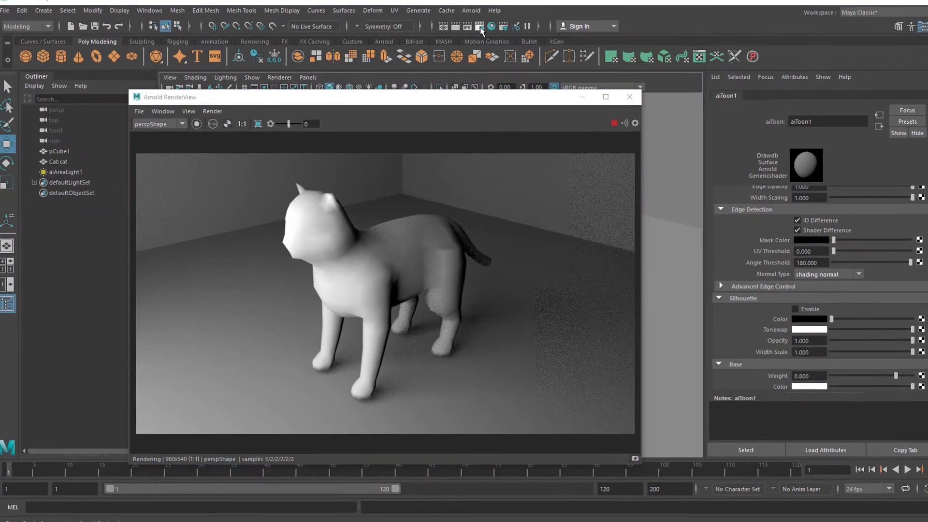
Set the Arnold render sampling filter type to contour in the render settings.
click(480, 27)
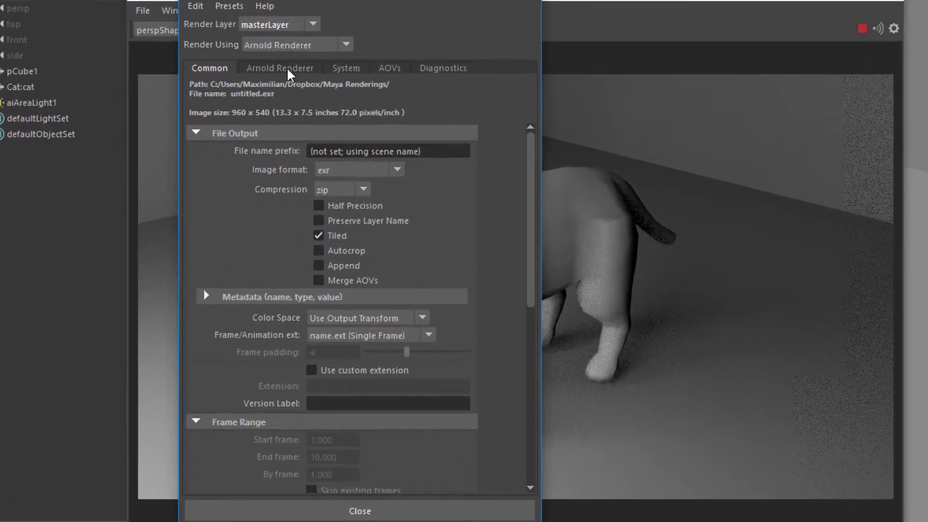
click(285, 68)
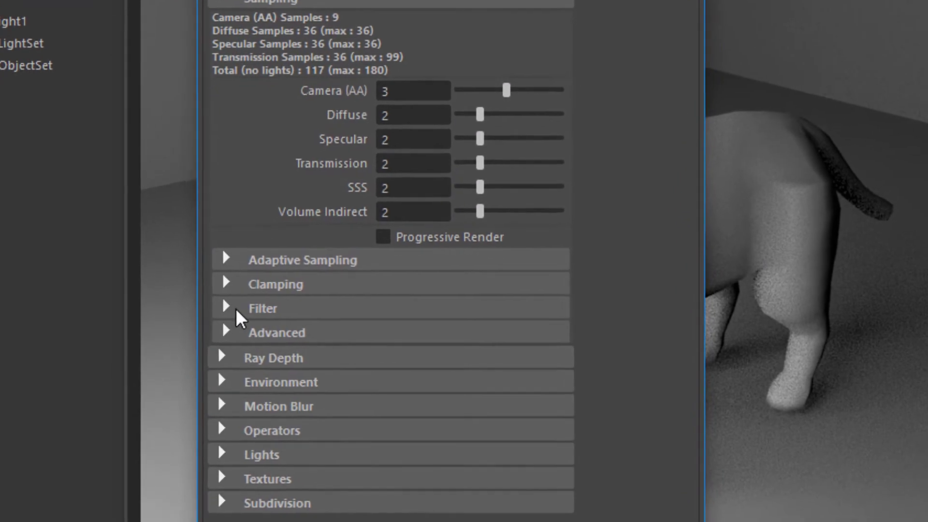
click(230, 310)
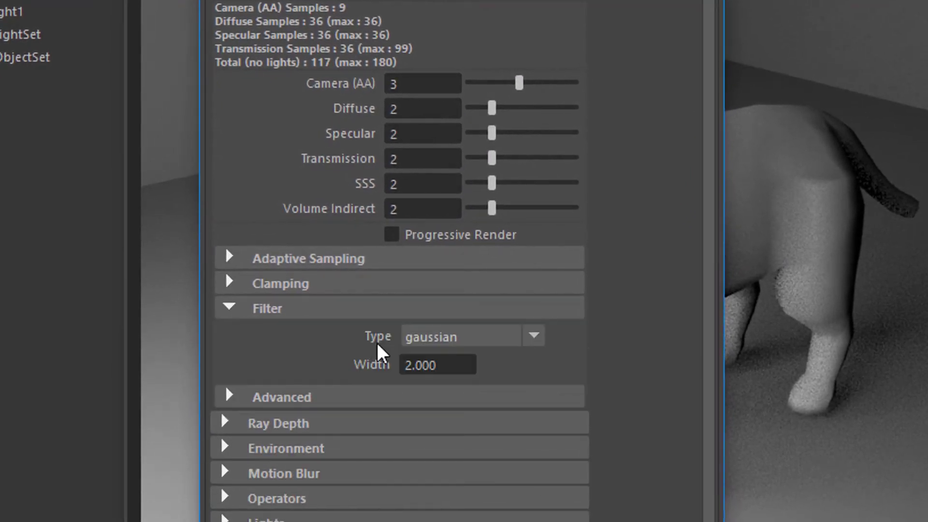
click(533, 337)
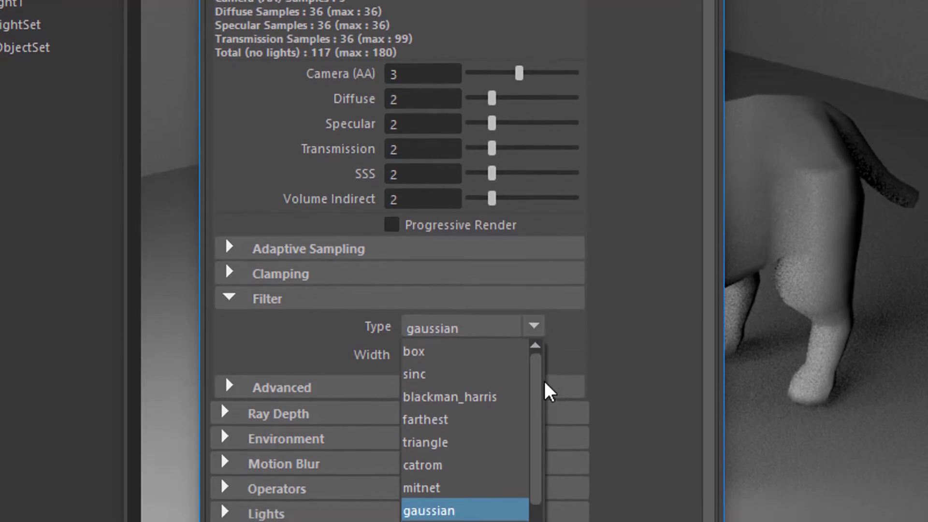
drag(534, 368, 527, 457)
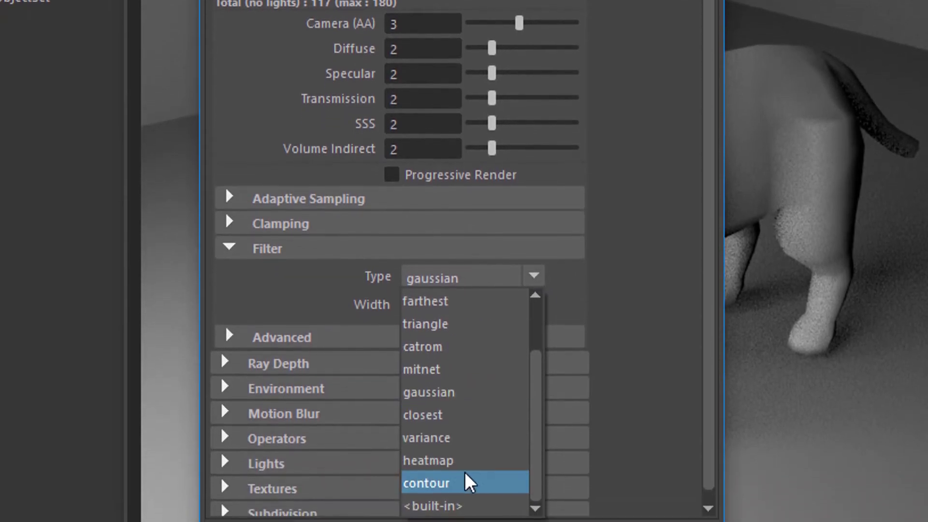
click(457, 477)
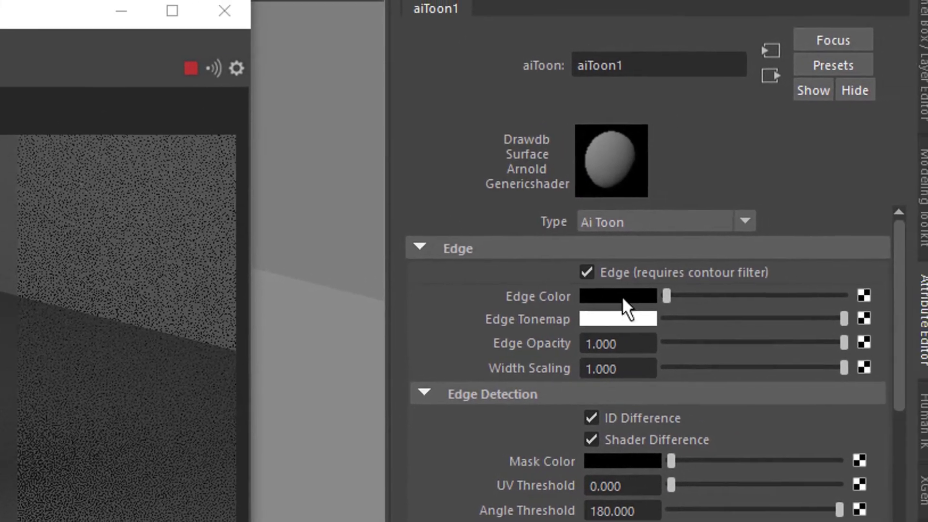
Set the toon shader's edge color to white and collapse its Silhouette settings.
click(680, 282)
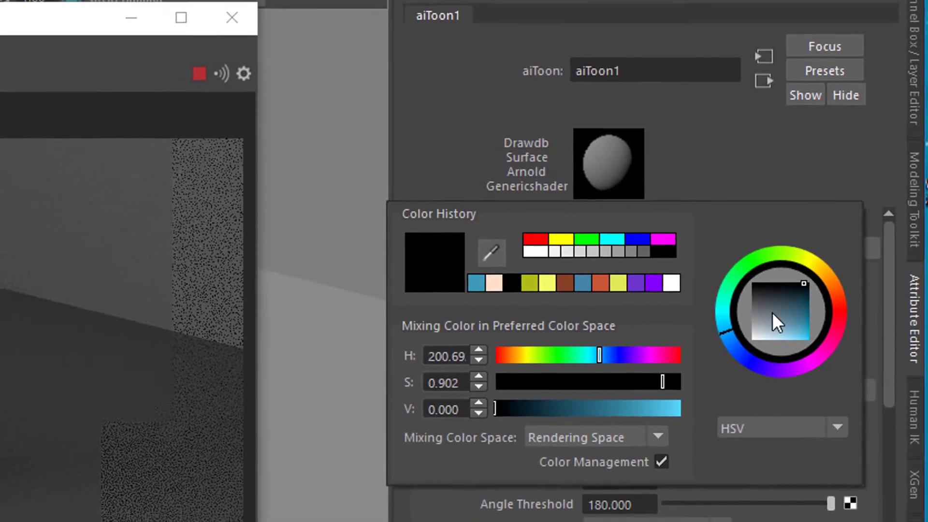
drag(773, 312, 748, 362)
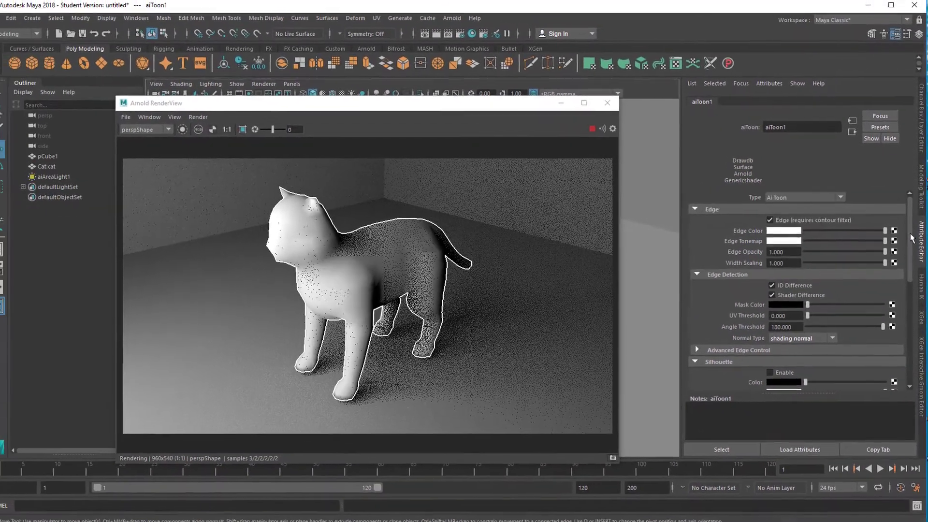
drag(907, 237, 902, 282)
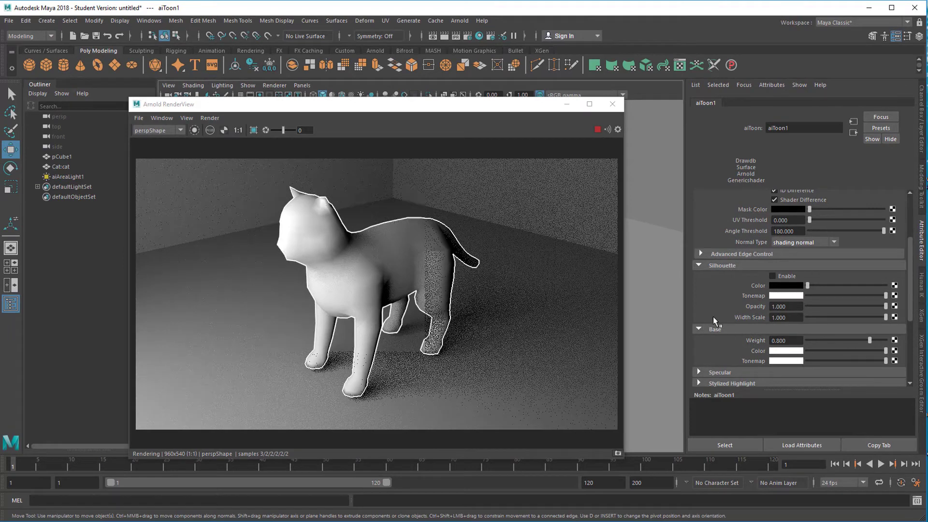
click(698, 266)
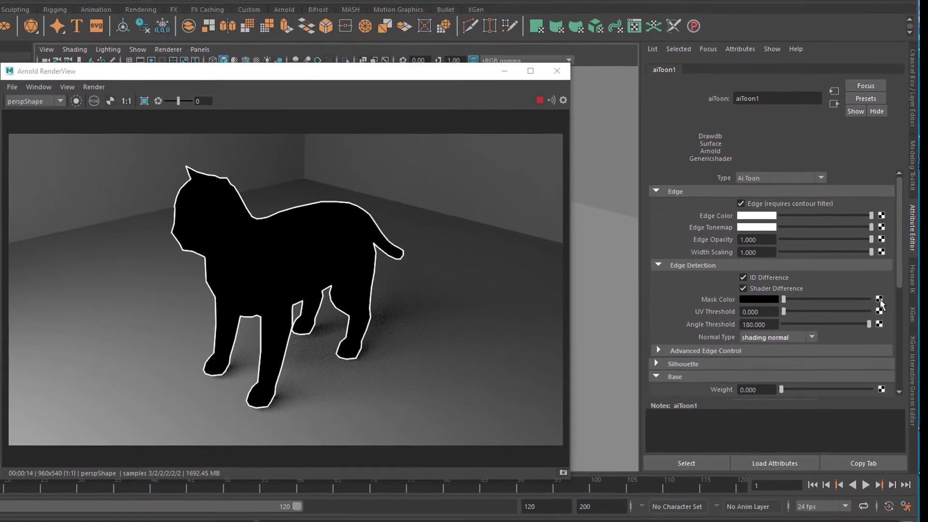
Connect a Noise texture to the toon shader's edge-detection mask color and lower the noise amplitude to 0.214.
click(855, 294)
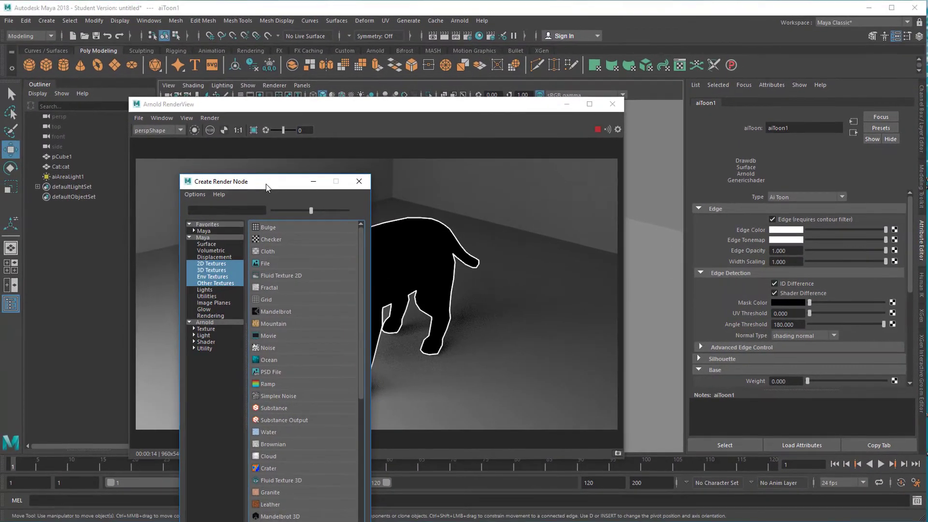
drag(254, 181, 561, 124)
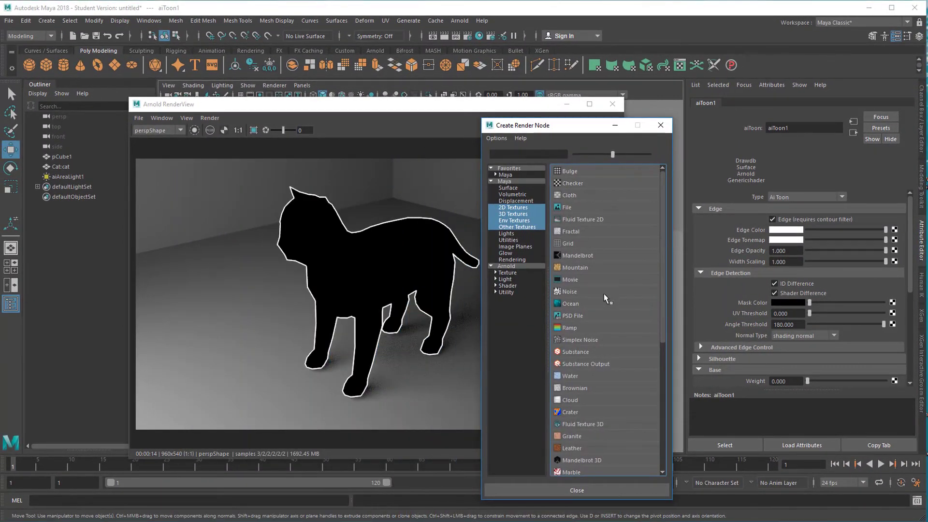
click(571, 292)
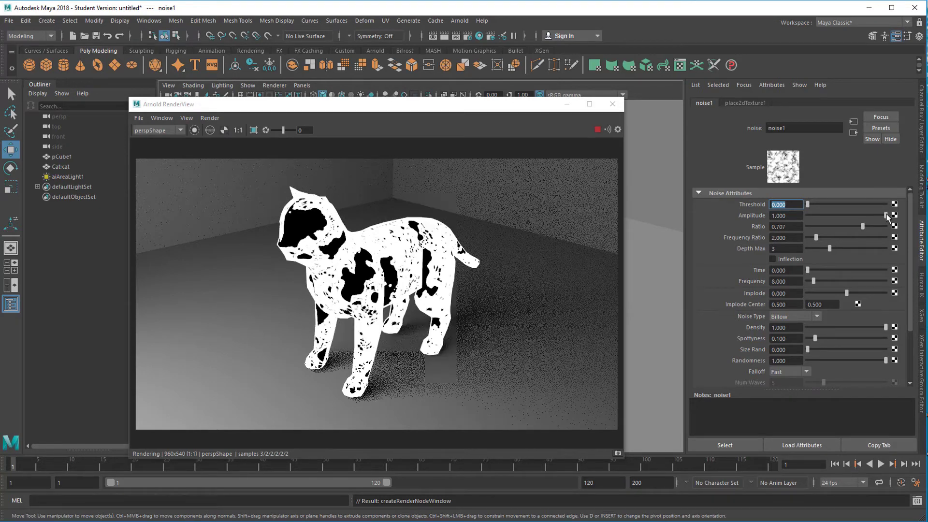
drag(886, 216, 839, 220)
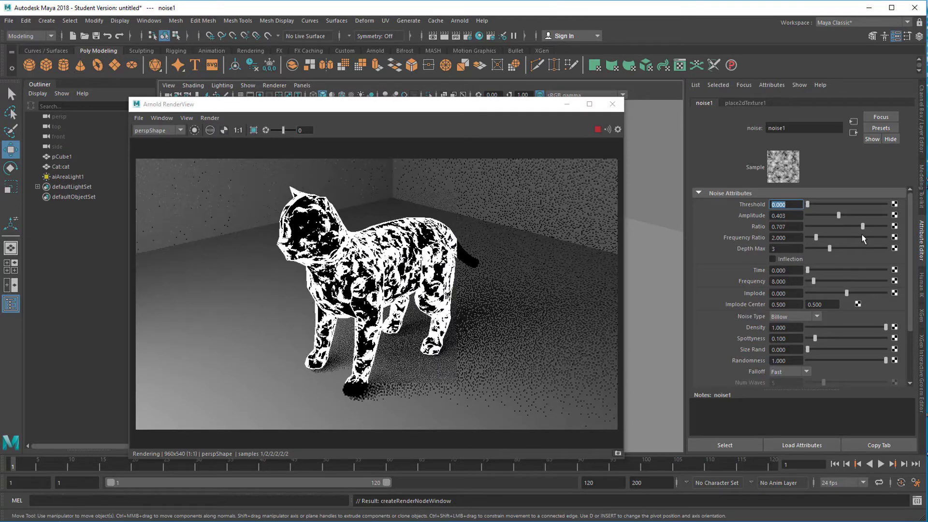
drag(837, 216, 810, 225)
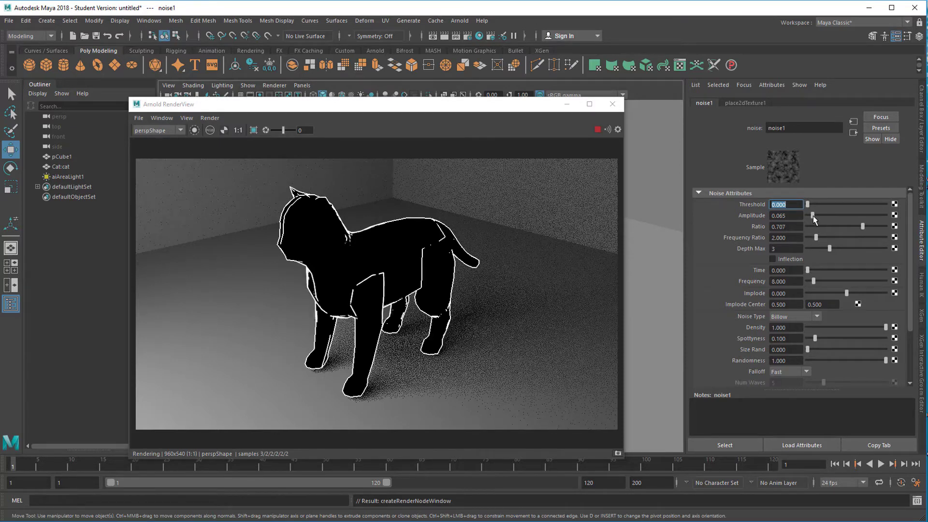
drag(814, 218, 824, 217)
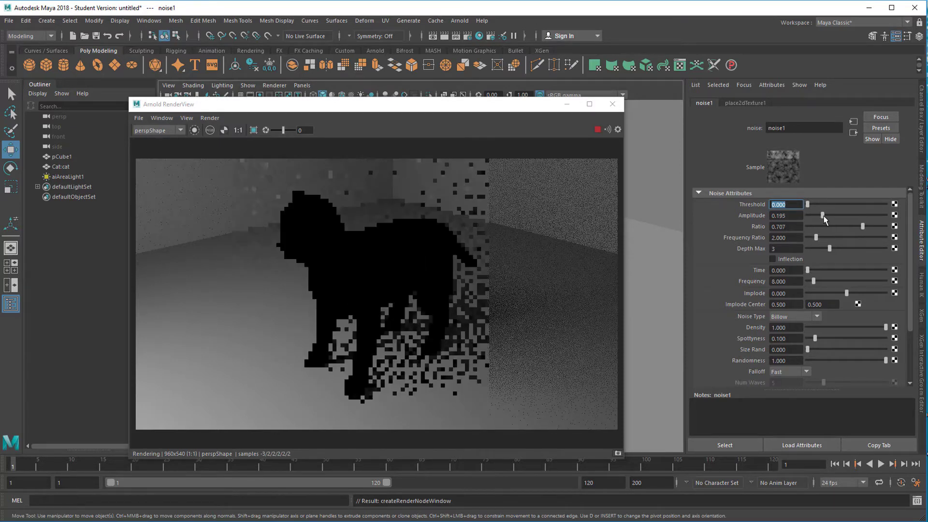
Return to the aiToon1 attributes and break the noise connection on the mask color.
click(854, 134)
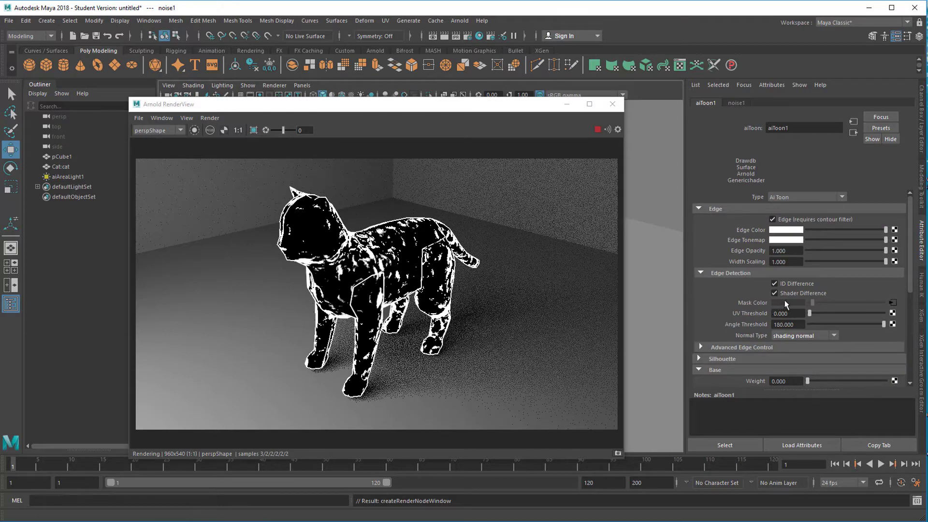
click(853, 134)
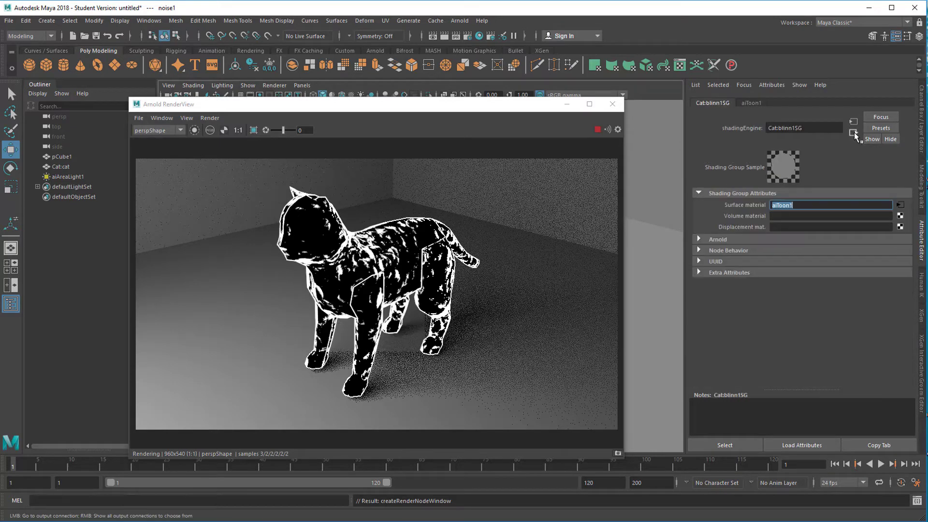
click(854, 123)
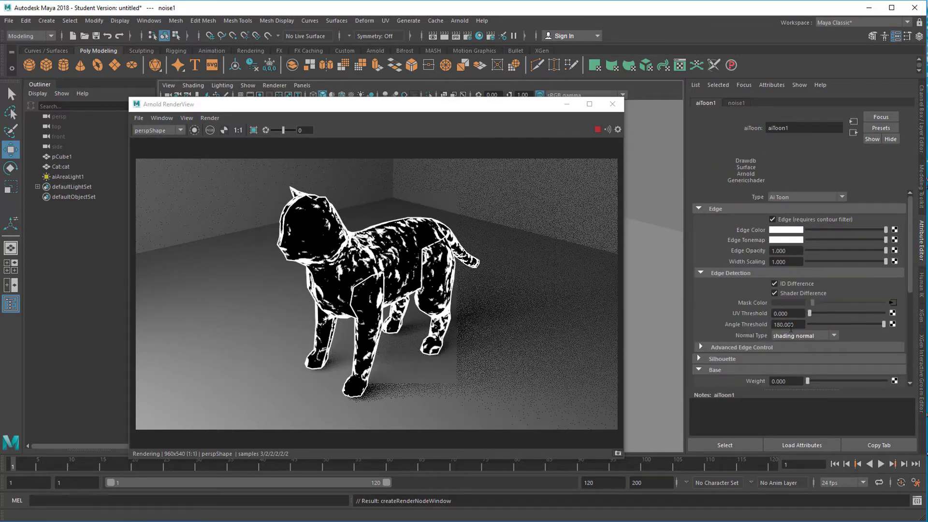
right_click(752, 306)
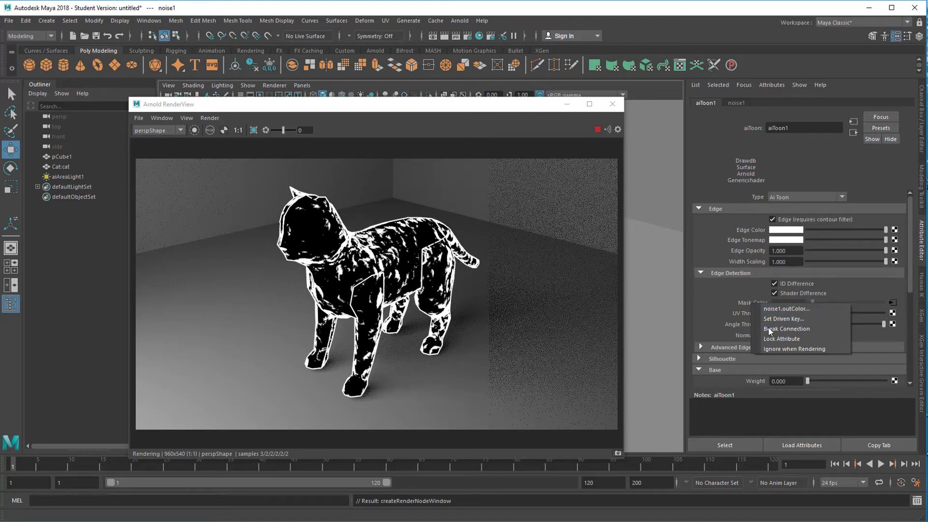
click(786, 329)
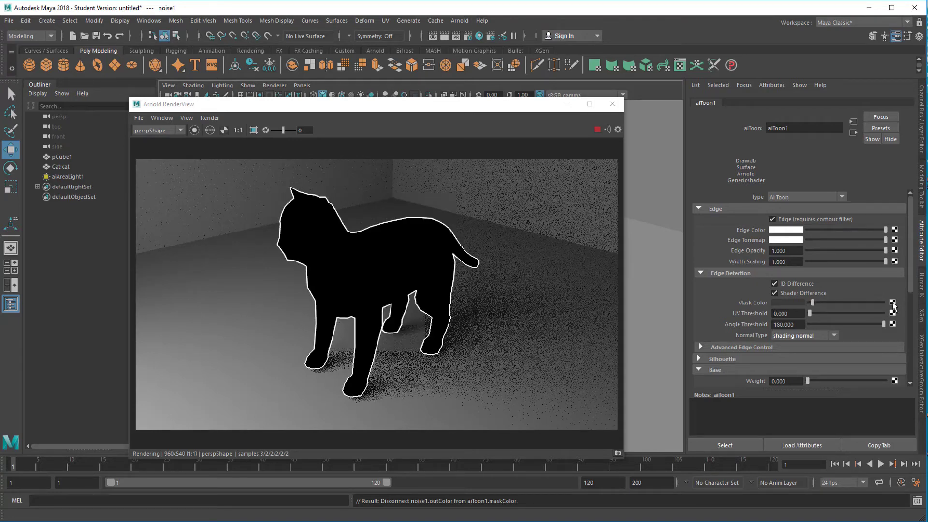
Connect a Ramp texture to the mask color and shift its black stop towards the middle of the gradient.
click(893, 303)
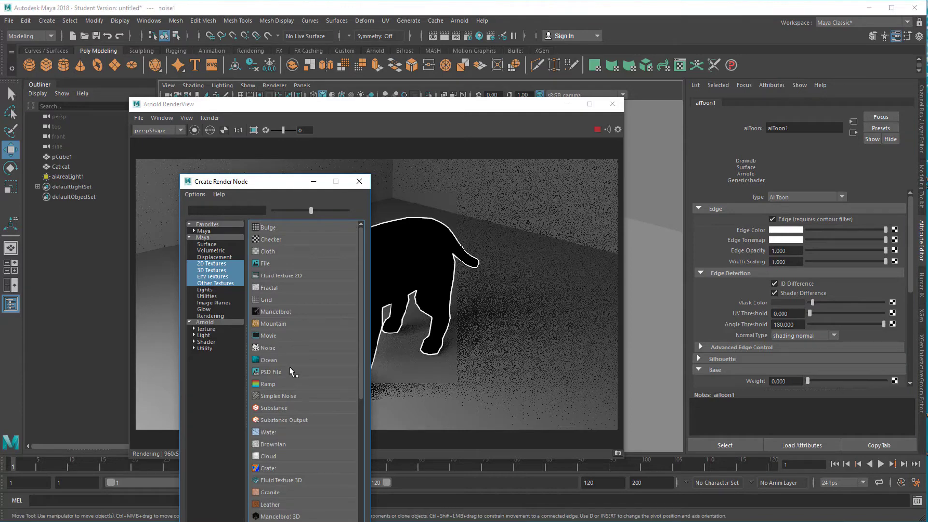
click(272, 385)
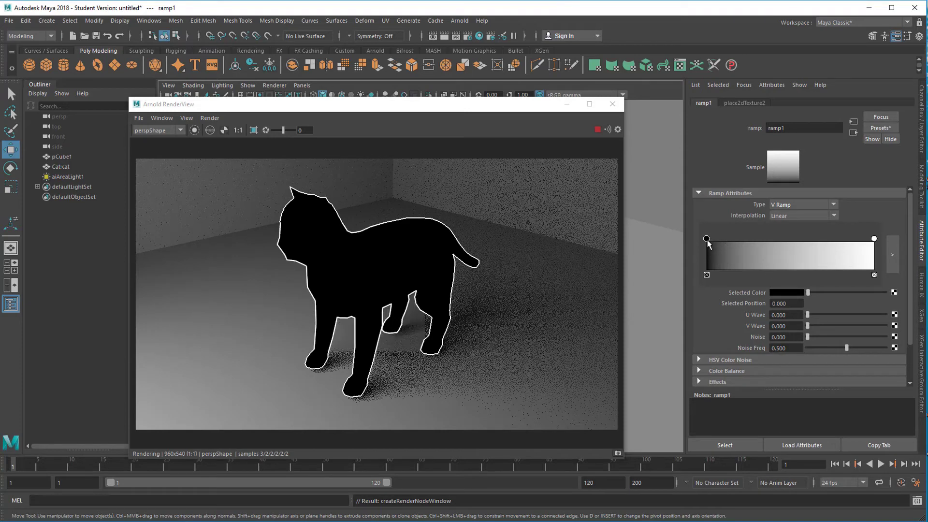
drag(706, 241, 737, 243)
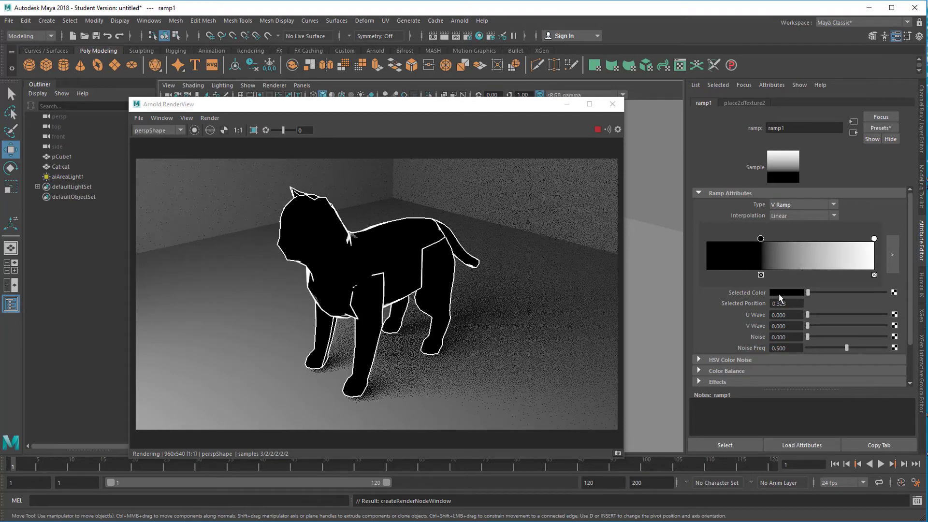
drag(760, 239, 778, 240)
Surround the ramp's black stop with white stops at 0.243 and 0.626, and add another stop at 0.796.
click(746, 249)
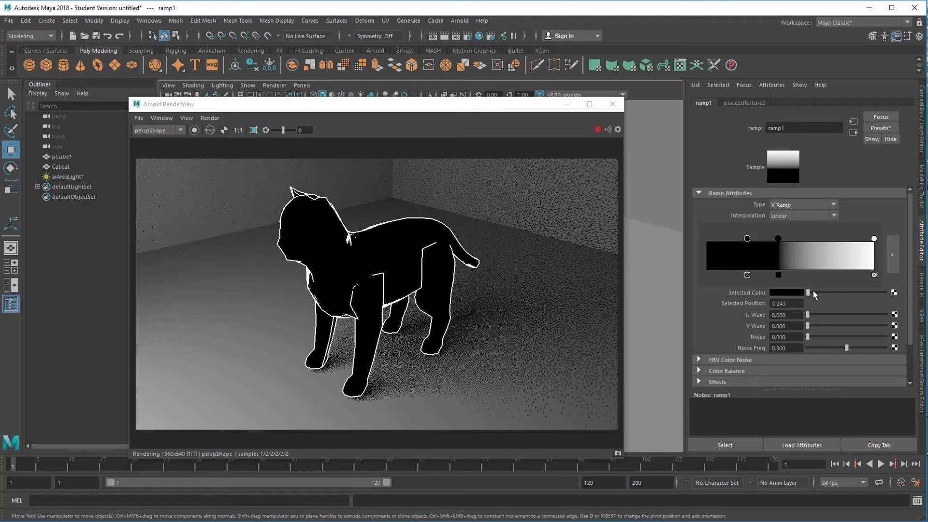
drag(808, 292, 886, 292)
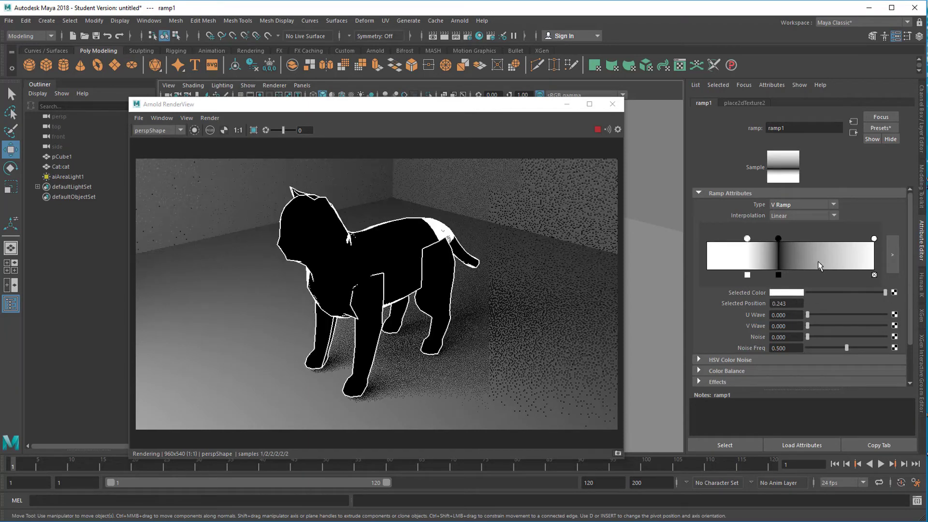
drag(874, 238, 811, 238)
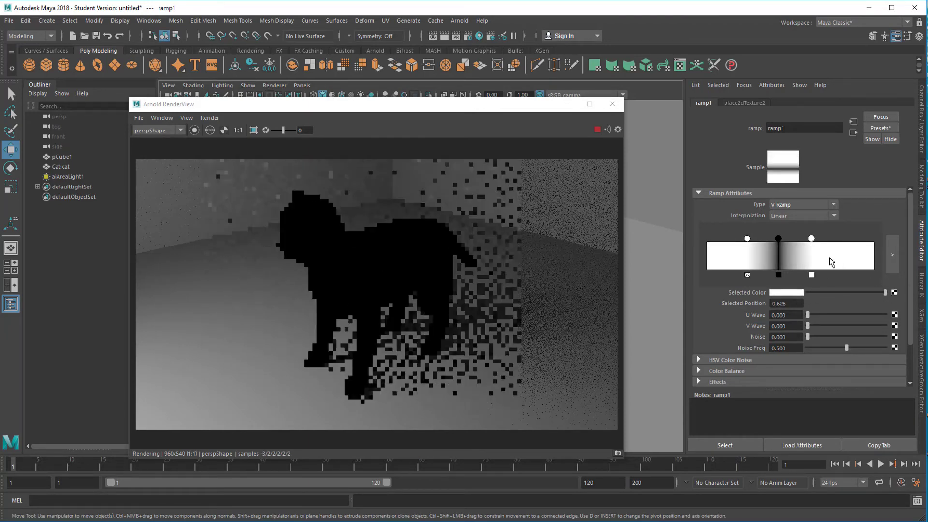
click(839, 255)
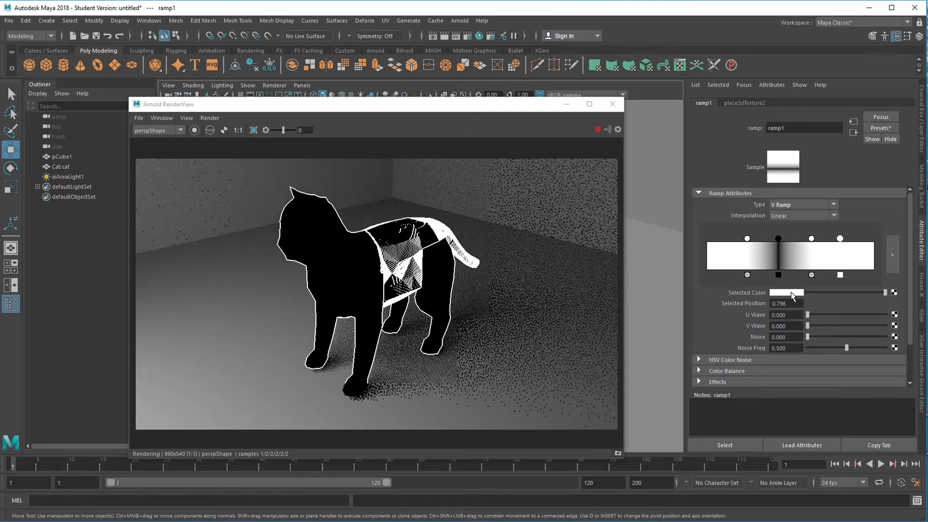
click(793, 292)
drag(863, 300, 885, 287)
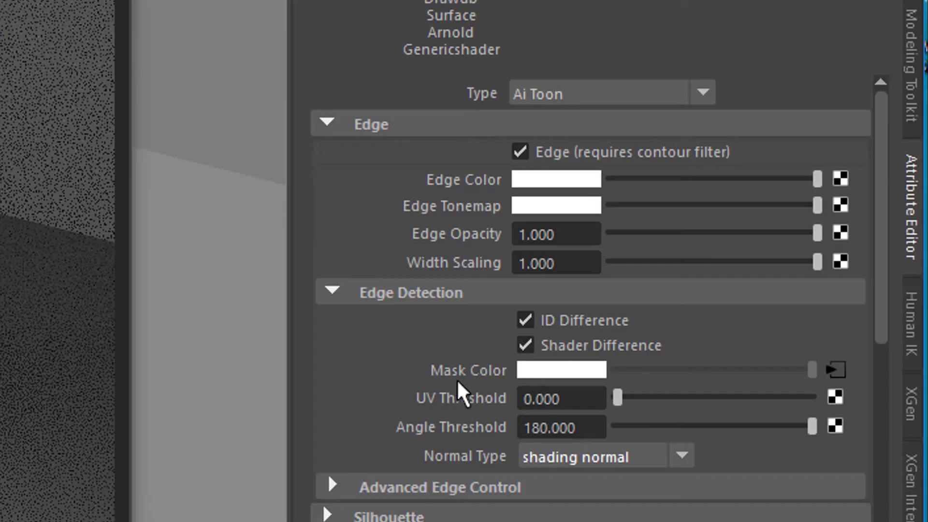
Replace the mask color's ramp with a Grid texture and set its Repeat UV to 30 by 30.
click(529, 438)
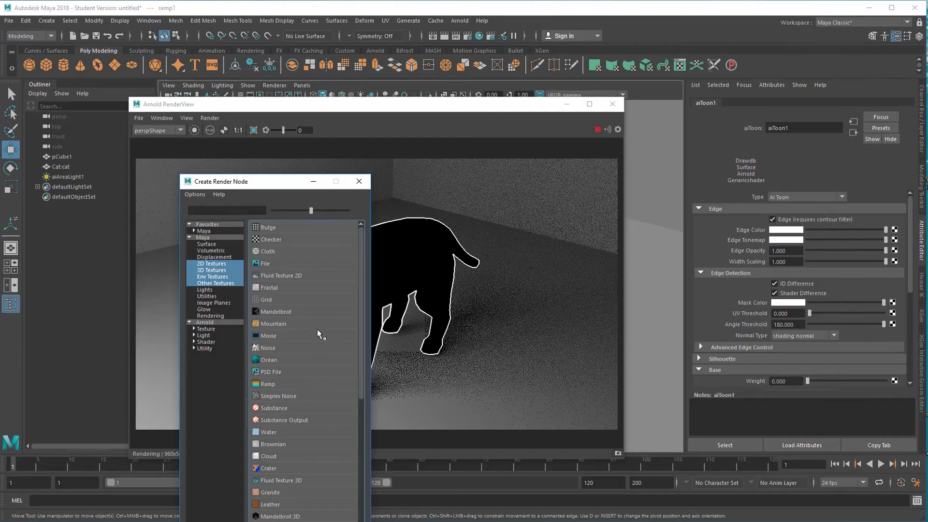
click(266, 299)
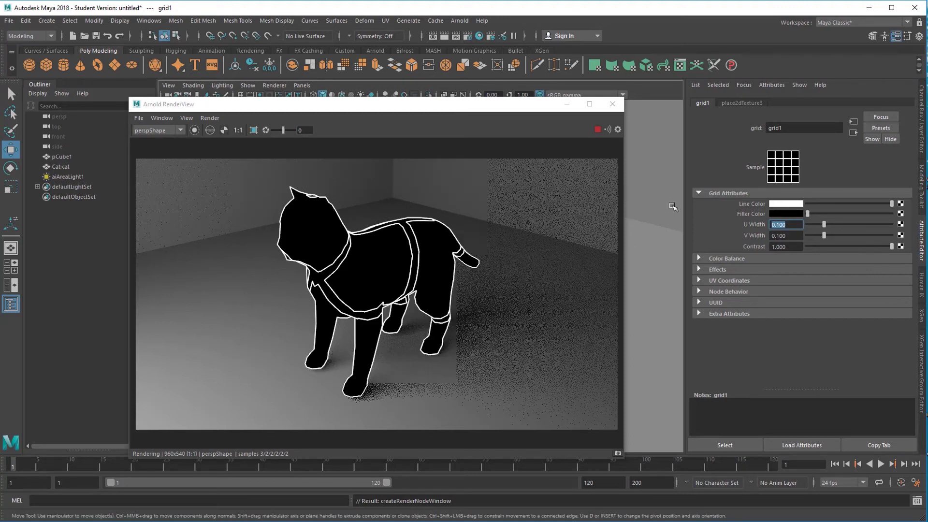
click(753, 101)
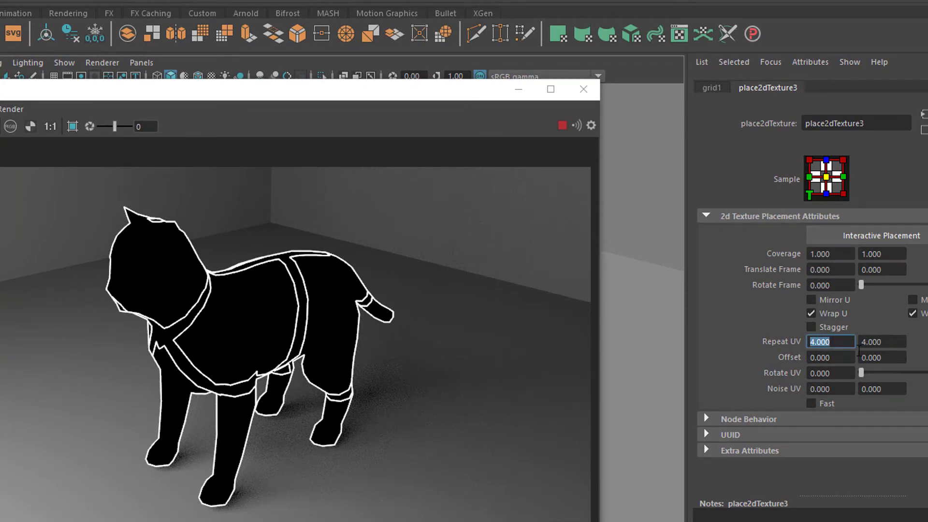
key(Tab)
text(30)
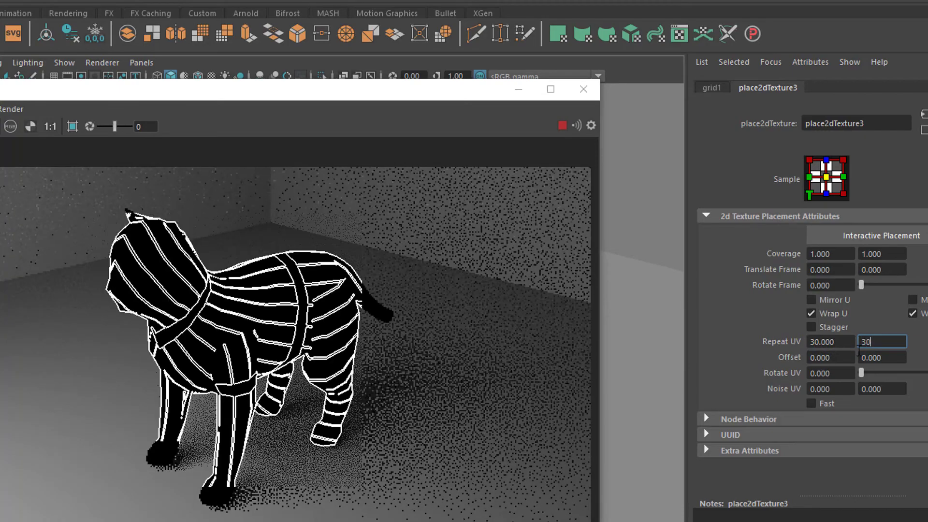
key(Return)
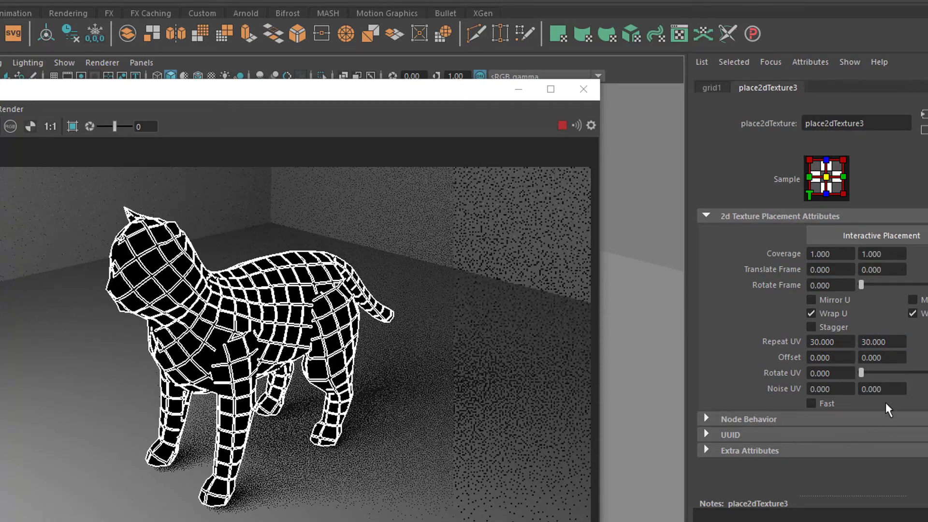
click(709, 88)
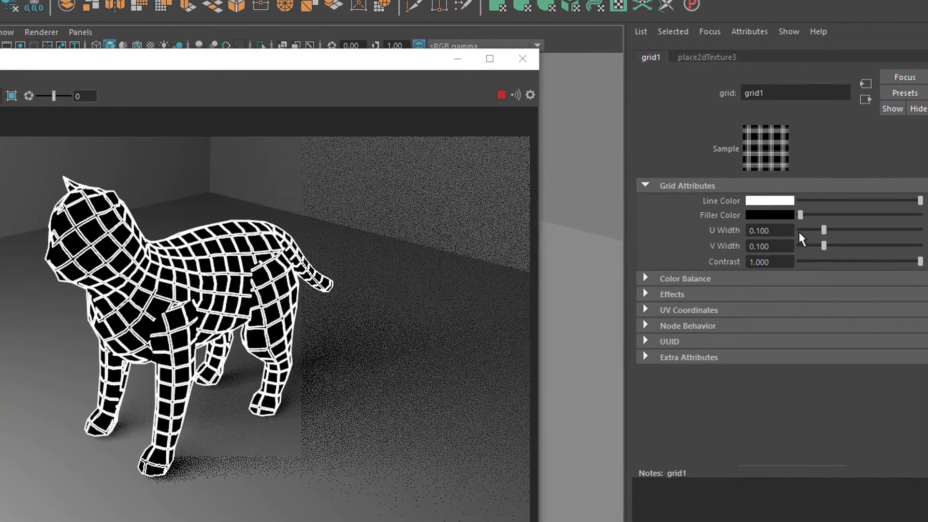
Turn the mask's grid texture into fine stripes by setting its U Width to 0 and V Width to 0.5.
drag(822, 230, 762, 233)
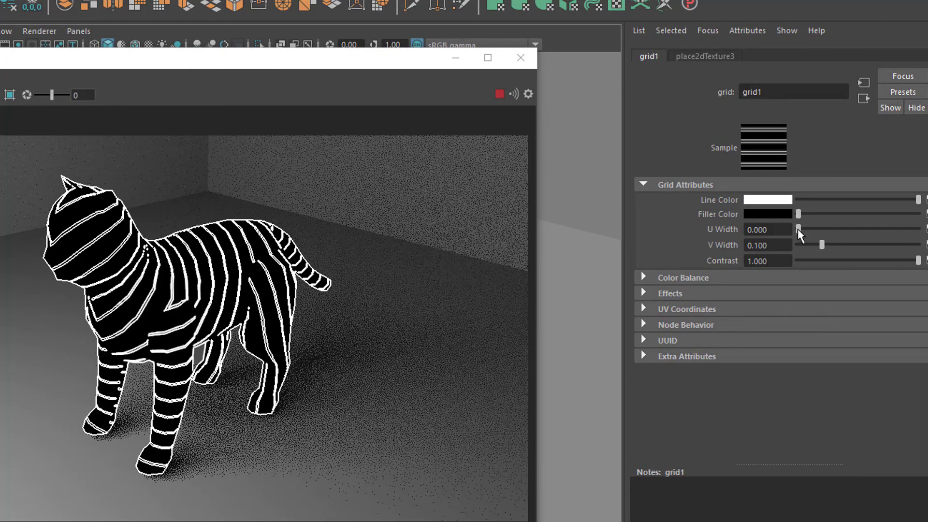
drag(822, 244, 924, 248)
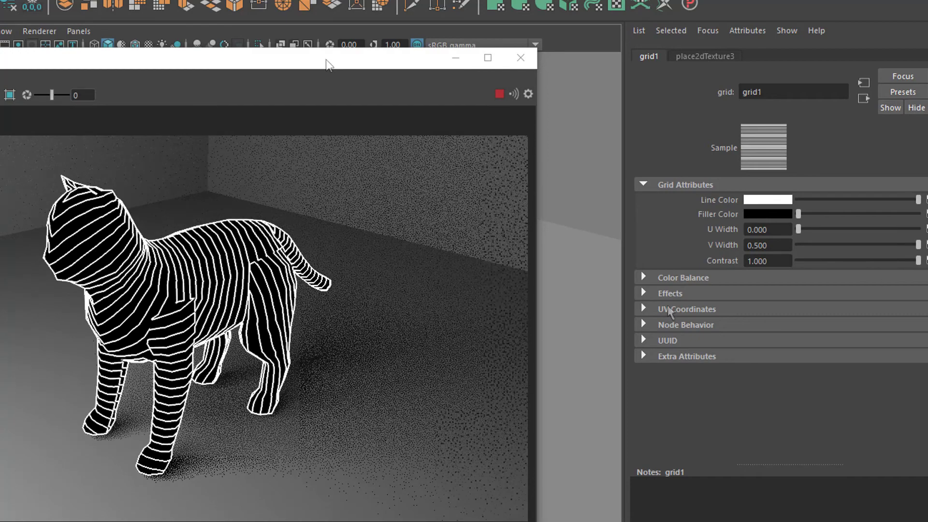
drag(327, 61, 208, 63)
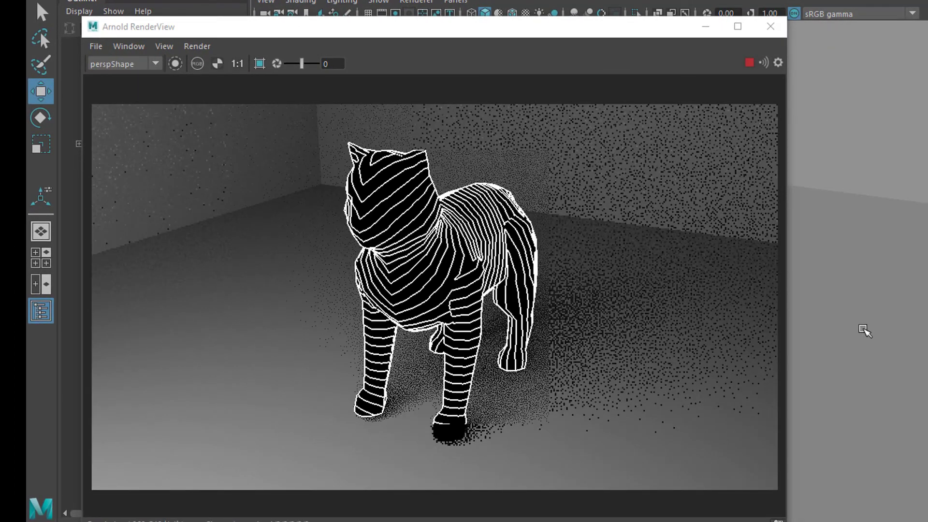
alt+drag(854, 330, 917, 333)
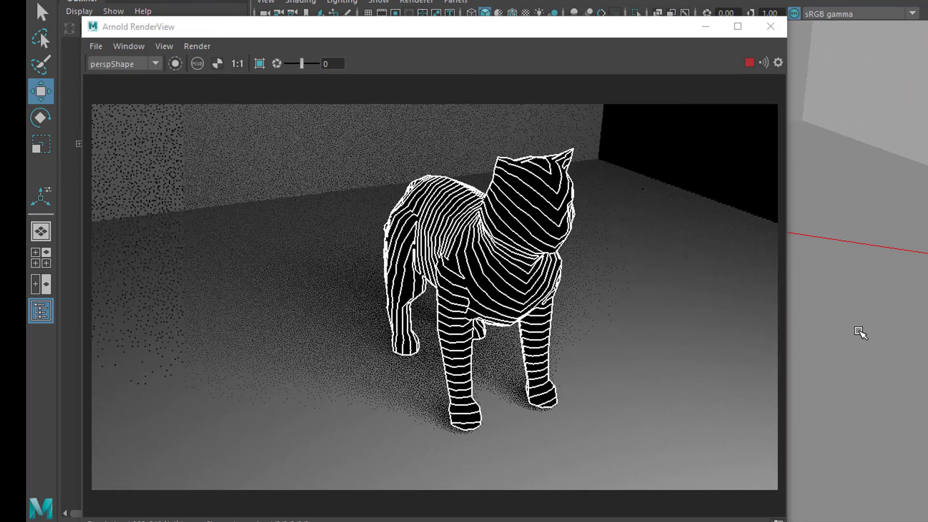
alt+drag(849, 337, 884, 337)
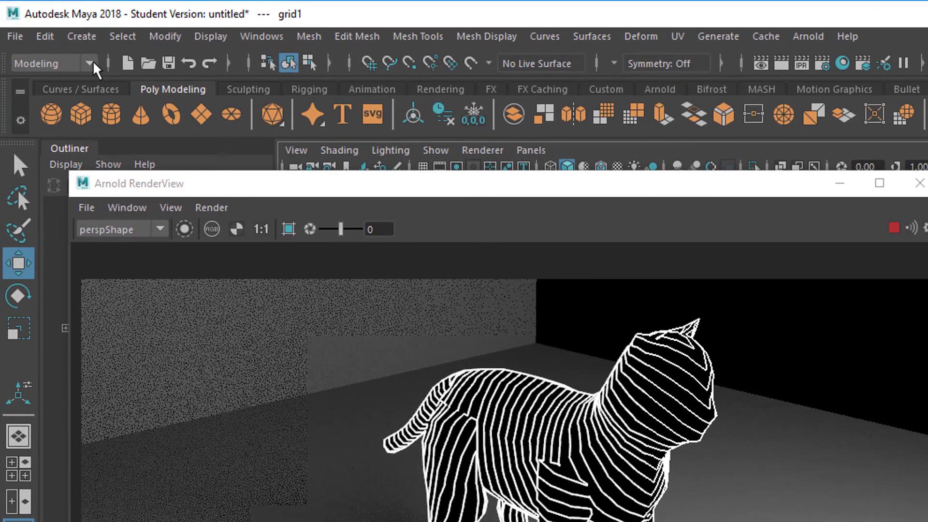
Switch to the Animation command set and bring up its Visualize commands.
click(92, 63)
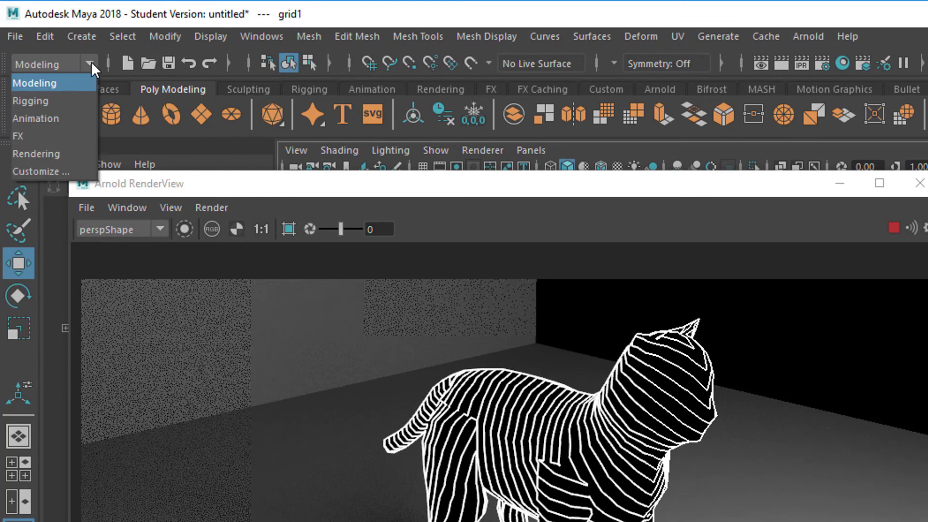
click(49, 121)
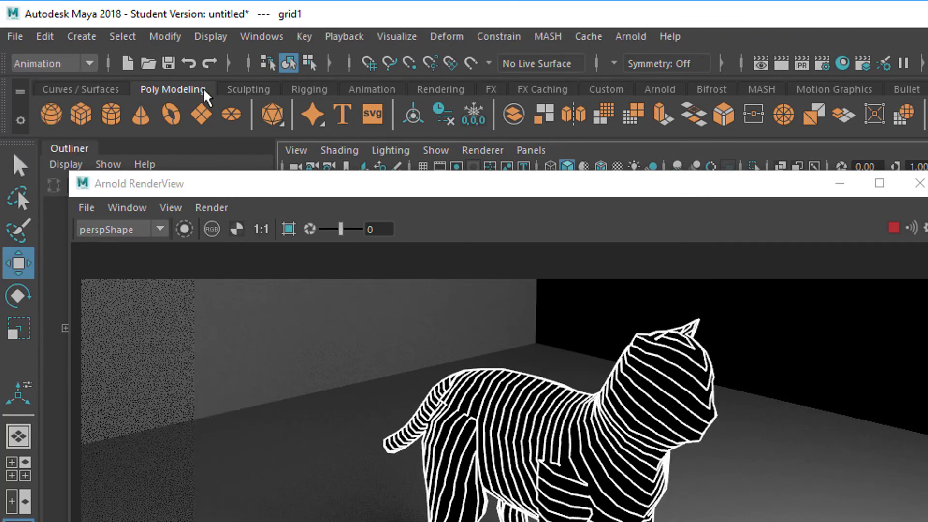
click(398, 39)
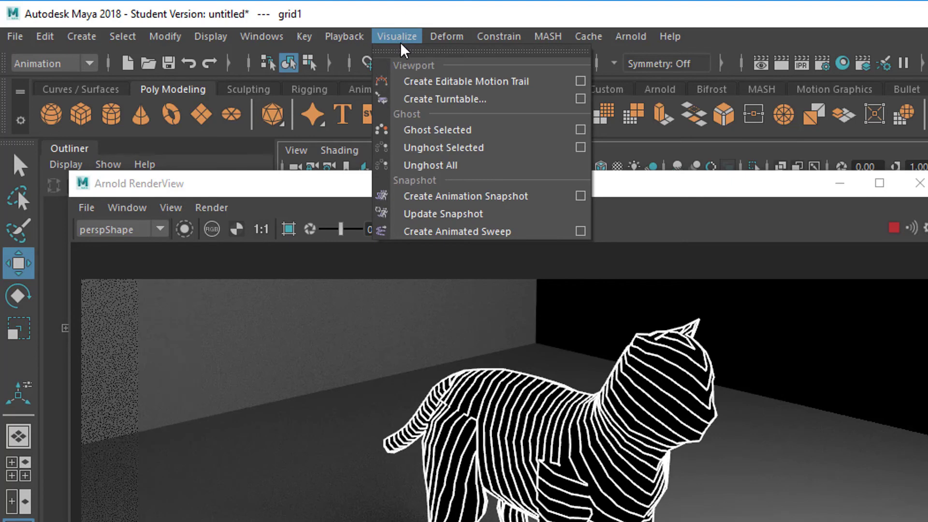